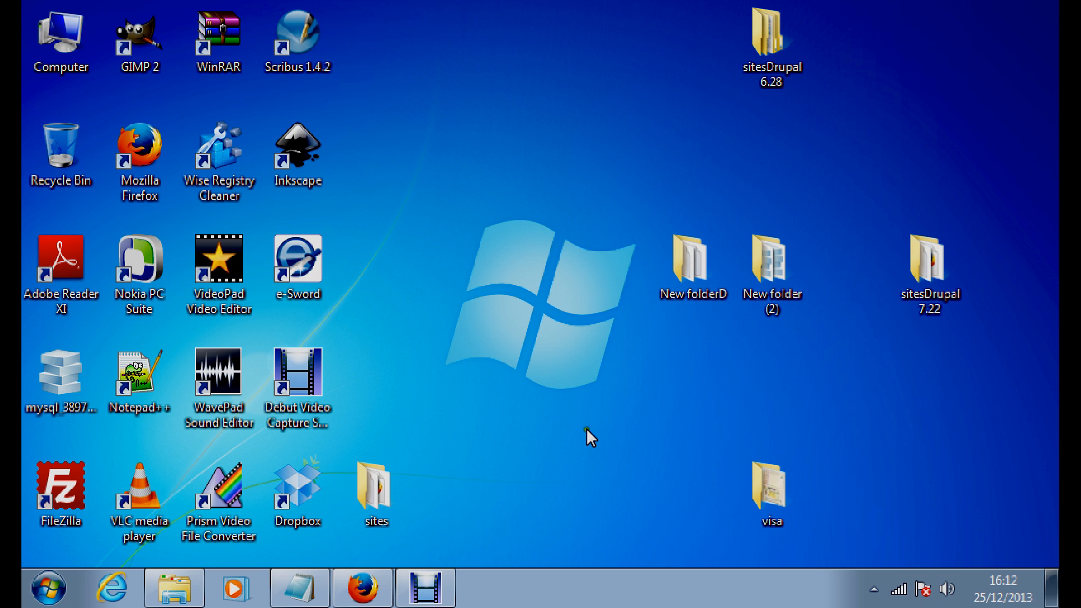
Open the local server setup notes in Notepad and review the steps for an Apache server.
{"action": "left_click", "coordinate": [300, 589]}
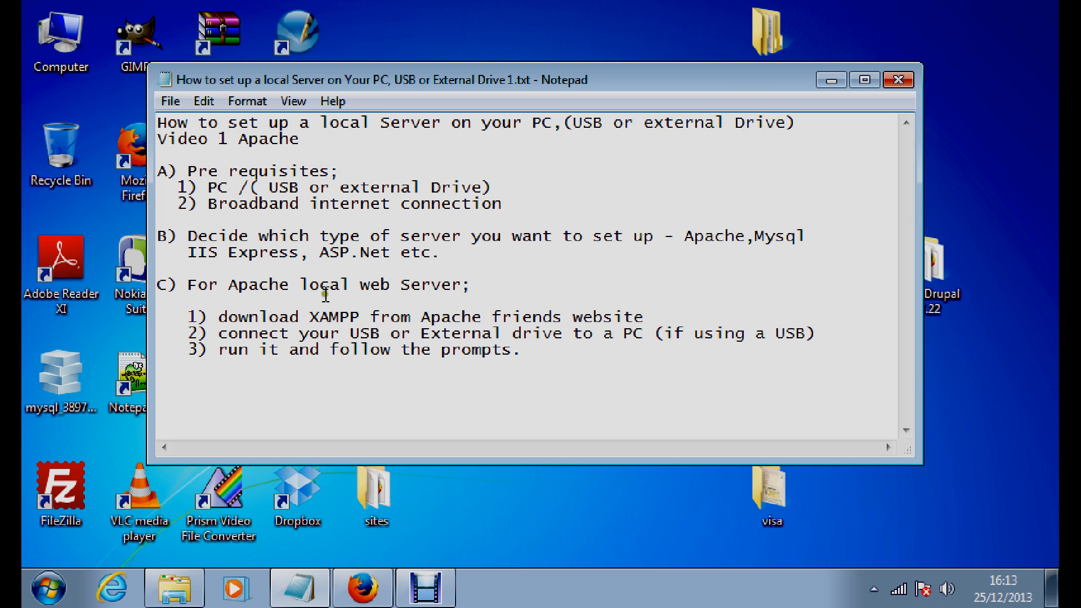
{"action": "left_click", "coordinate": [367, 317]}
Switch to Firefox and search Google for "apache friends".
{"action": "left_click", "coordinate": [49, 589]}
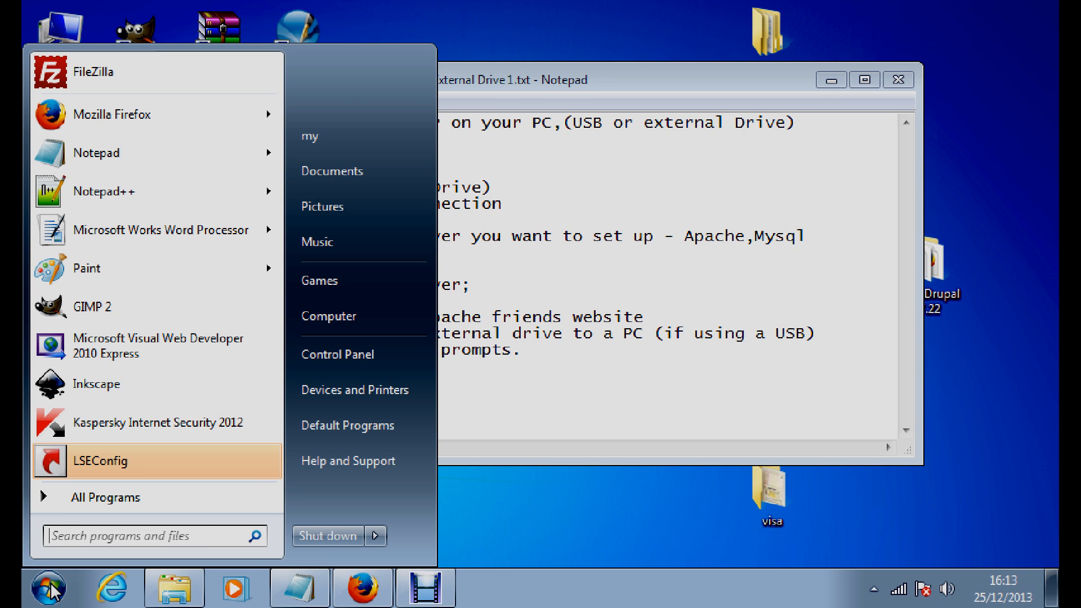
{"action": "left_click", "coordinate": [49, 589]}
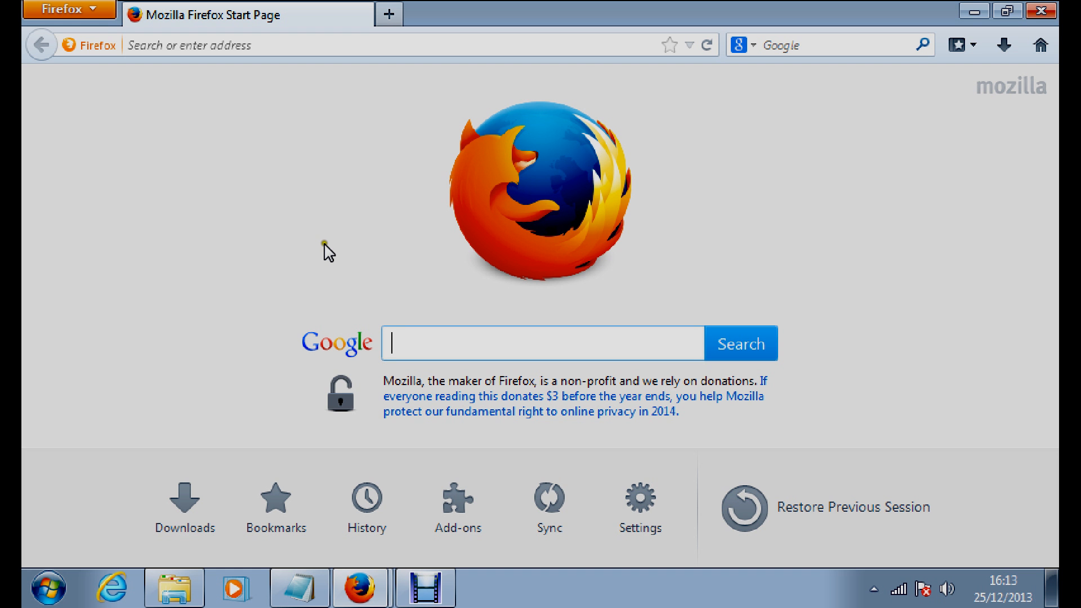
{"action": "type", "text": "apa"}
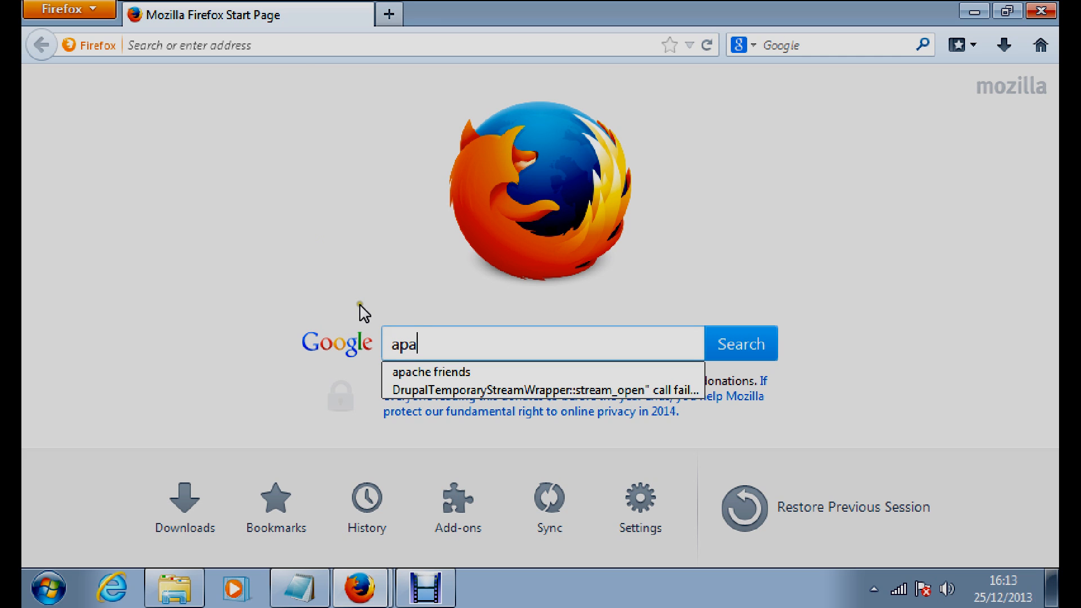
{"action": "key", "text": "Down"}
{"action": "key", "text": "Return"}
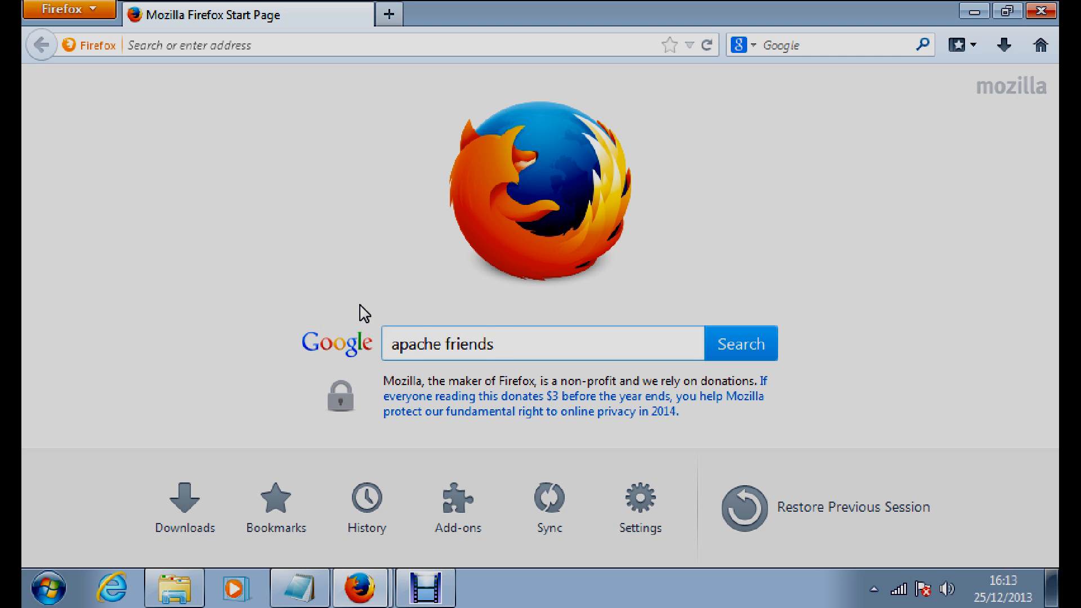
{"action": "key", "text": "Return"}
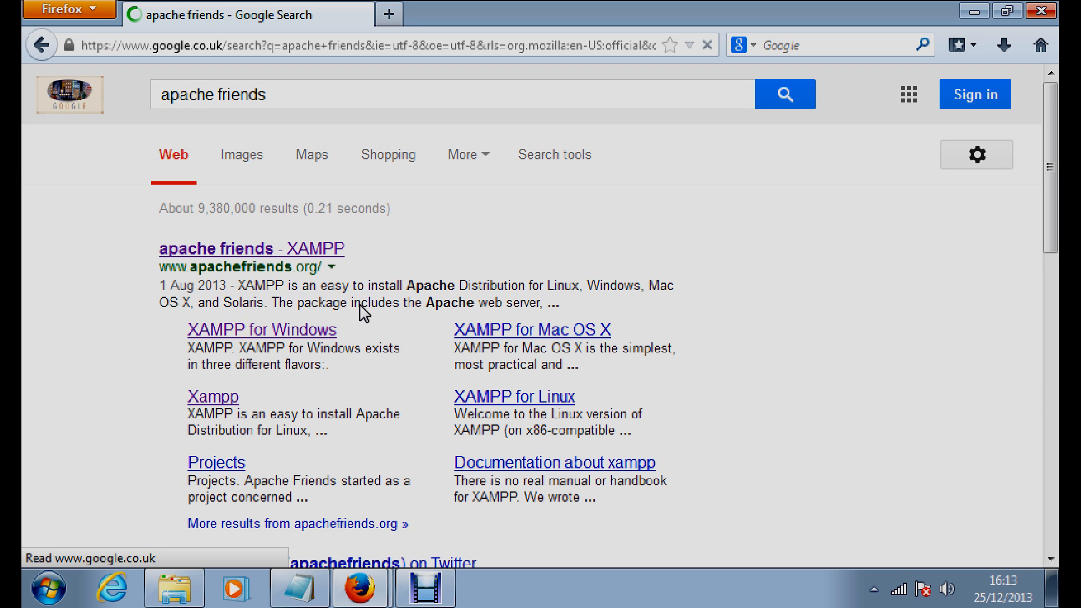
Open the Apache Friends website and go through its XAMPP project page to the XAMPP for Windows page.
{"action": "left_click", "coordinate": [237, 314]}
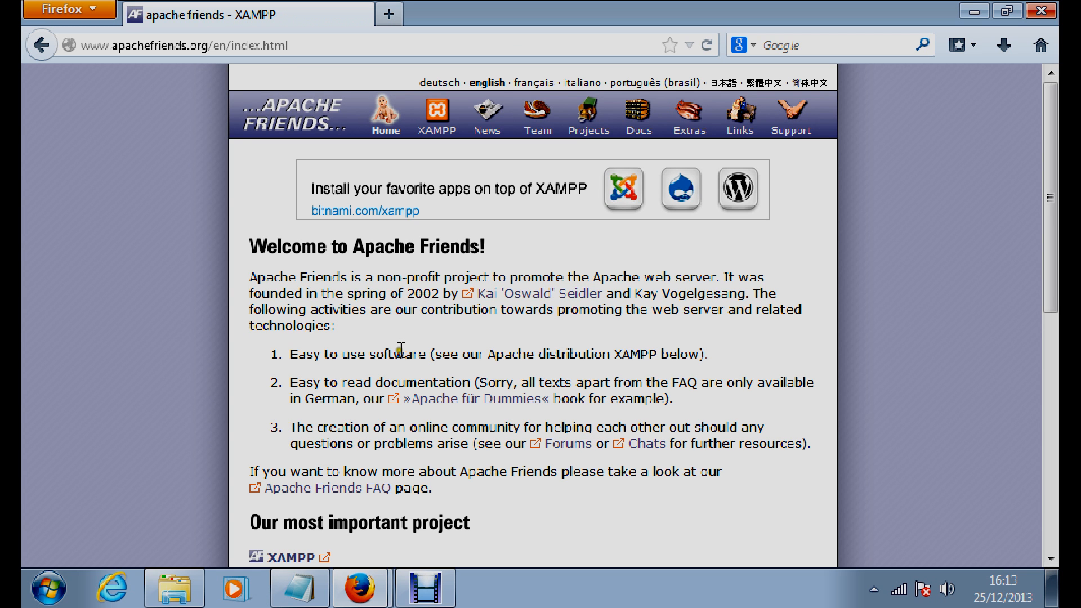
{"action": "left_click_drag", "start_coordinate": [1056, 213], "coordinate": [1050, 233]}
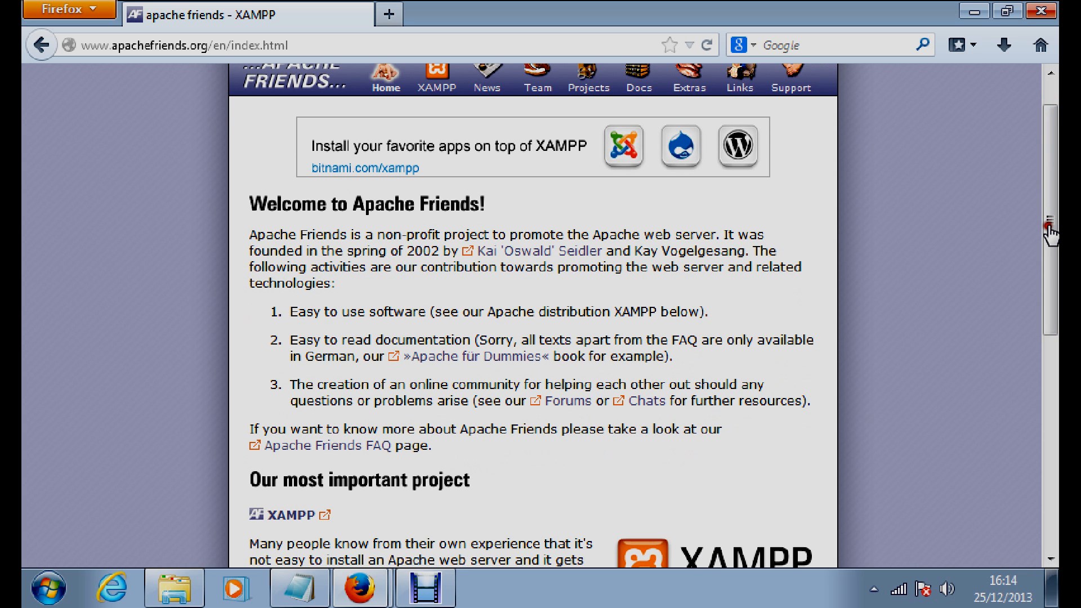
{"action": "left_click", "coordinate": [313, 514]}
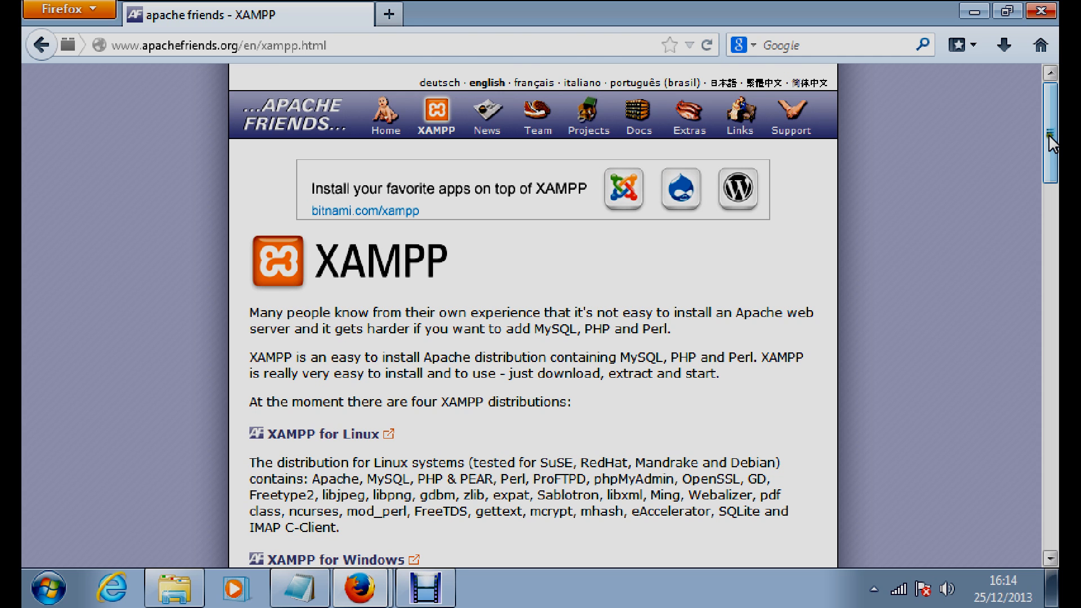
{"action": "scroll", "coordinate": [288, 389], "scroll_direction": "down", "scroll_amount": 5}
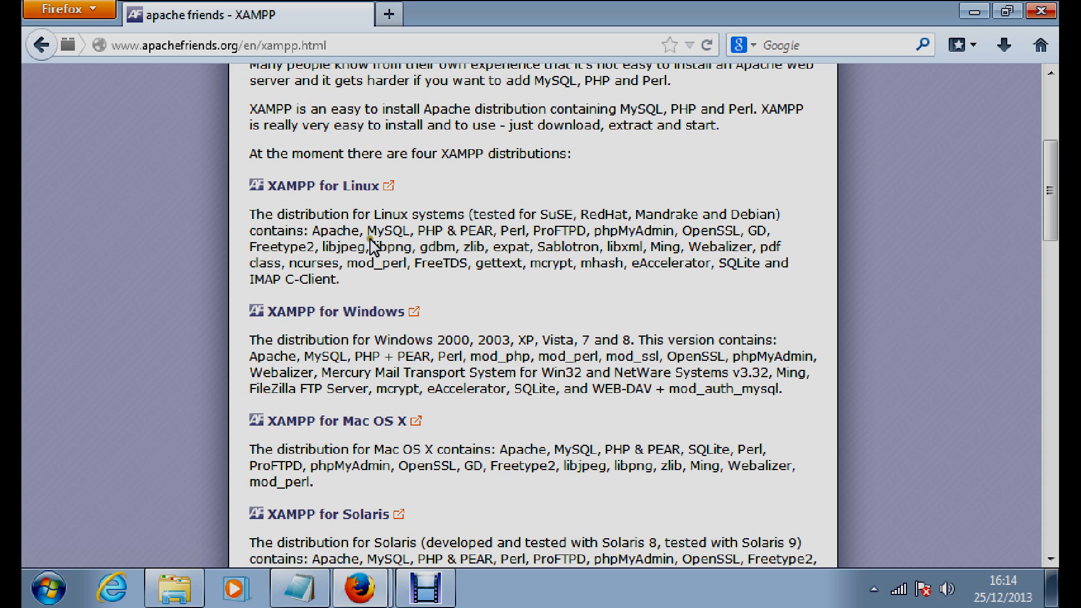
{"action": "left_click", "coordinate": [318, 315]}
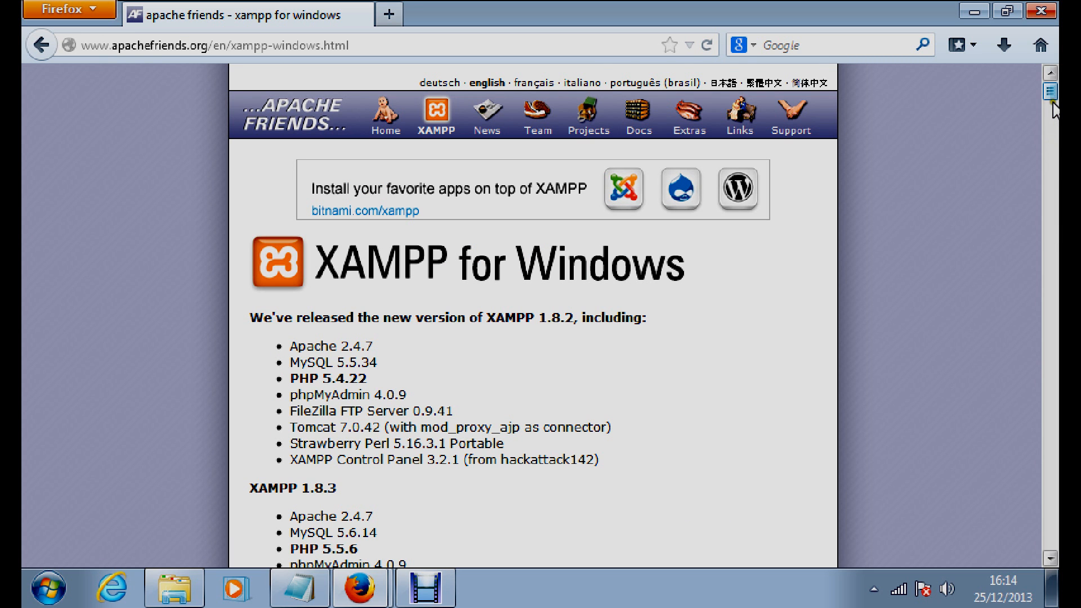
Try to download the EXE version of XAMPP Portable Lite 1.8.2 PHP 5.4 from the XAMPP for Windows page.
{"action": "scroll", "coordinate": [976, 123], "scroll_direction": "down", "scroll_amount": 3}
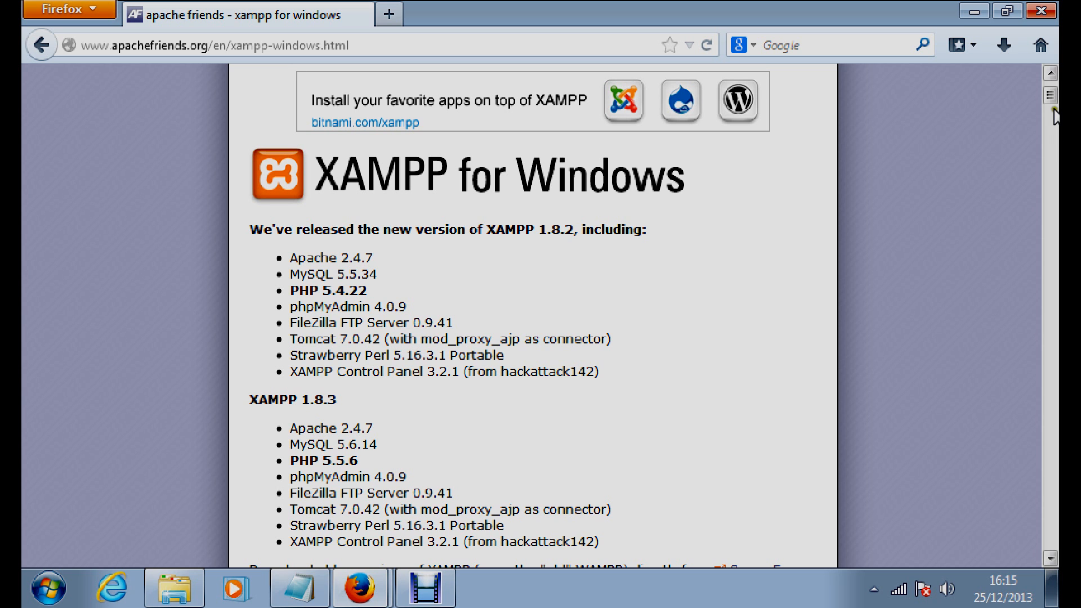
{"action": "scroll", "coordinate": [1053, 115], "scroll_direction": "down", "scroll_amount": 3}
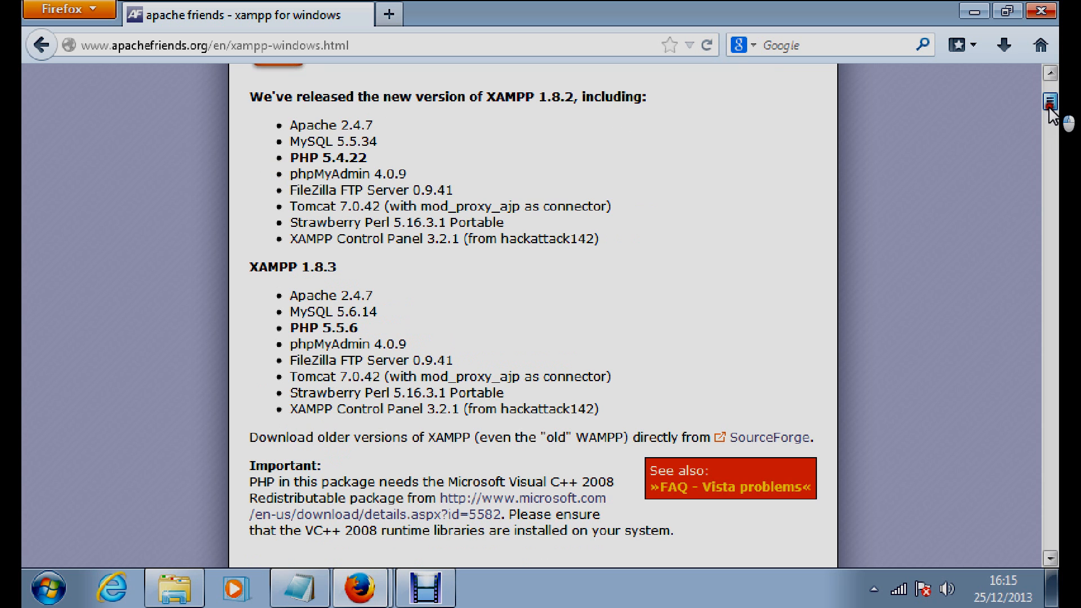
{"action": "left_click_drag", "start_coordinate": [1048, 106], "coordinate": [1048, 115]}
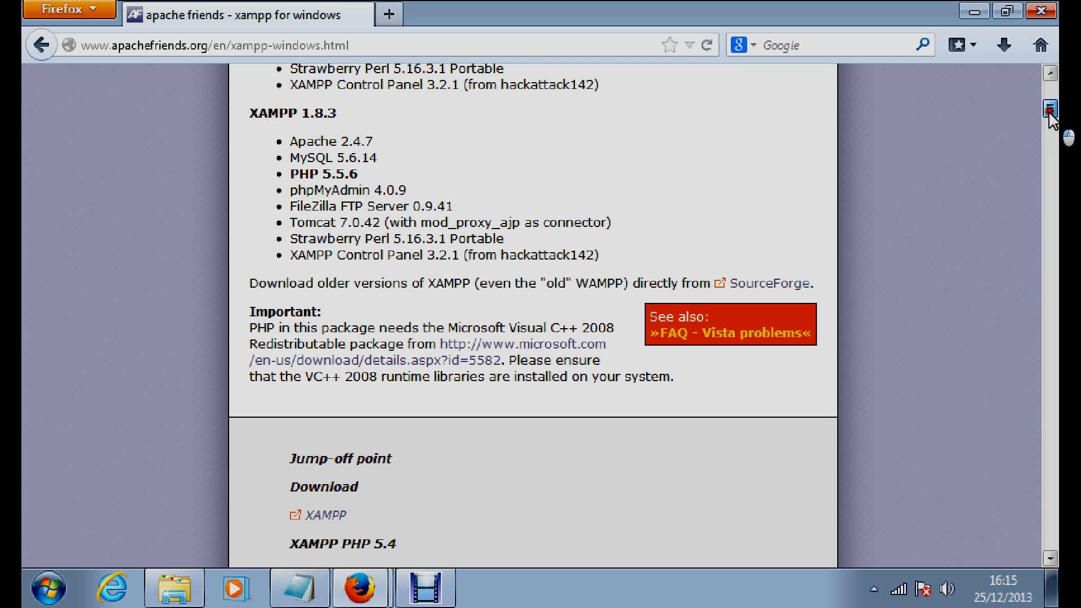
{"action": "left_click_drag", "start_coordinate": [1048, 111], "coordinate": [1049, 144]}
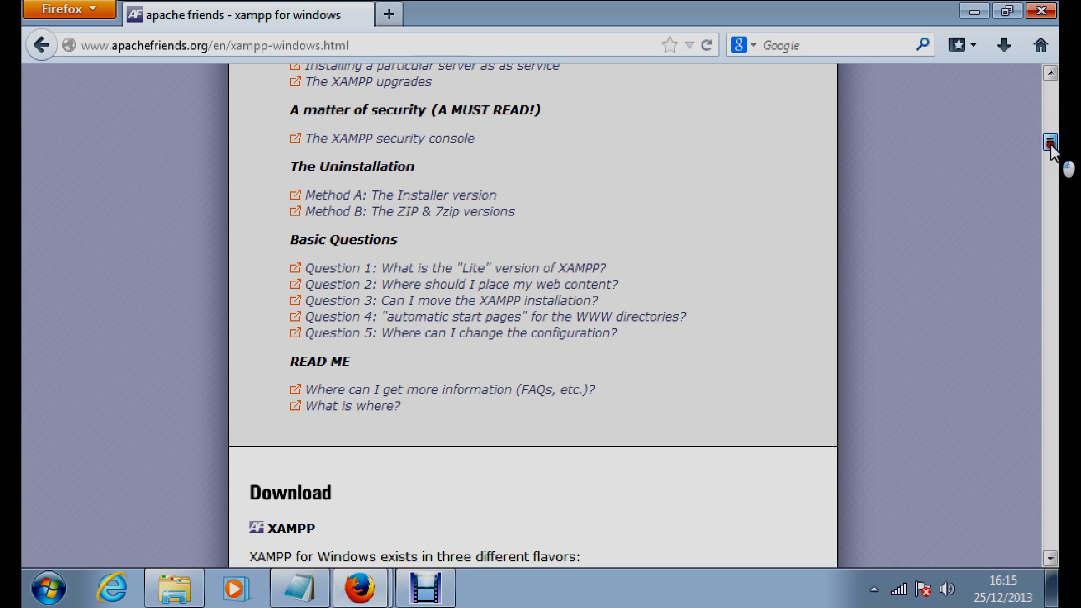
{"action": "left_click_drag", "start_coordinate": [1050, 145], "coordinate": [1051, 215]}
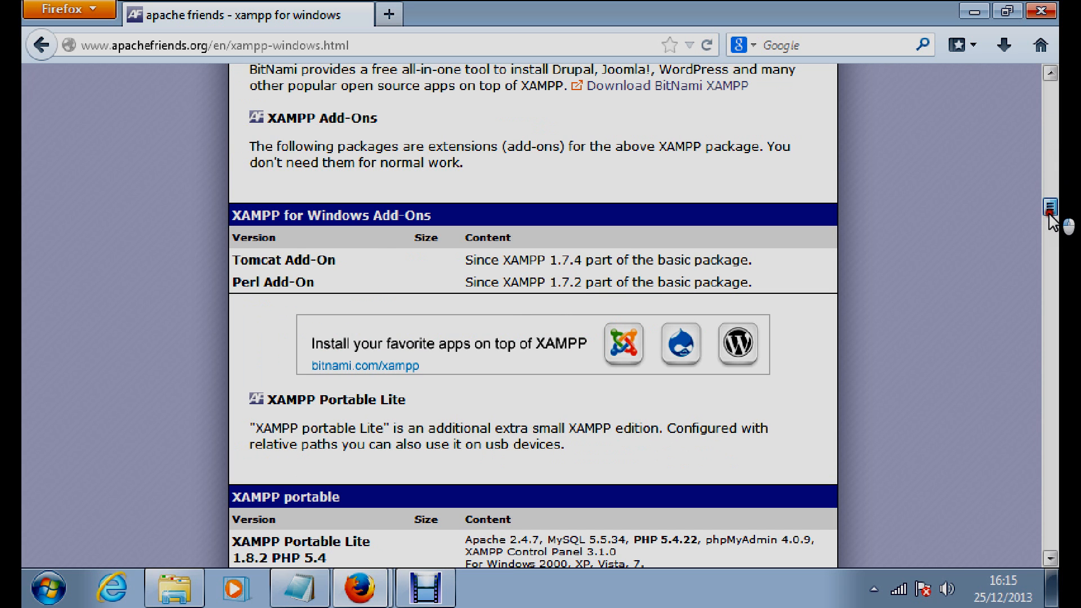
{"action": "left_click_drag", "start_coordinate": [1049, 214], "coordinate": [1049, 224]}
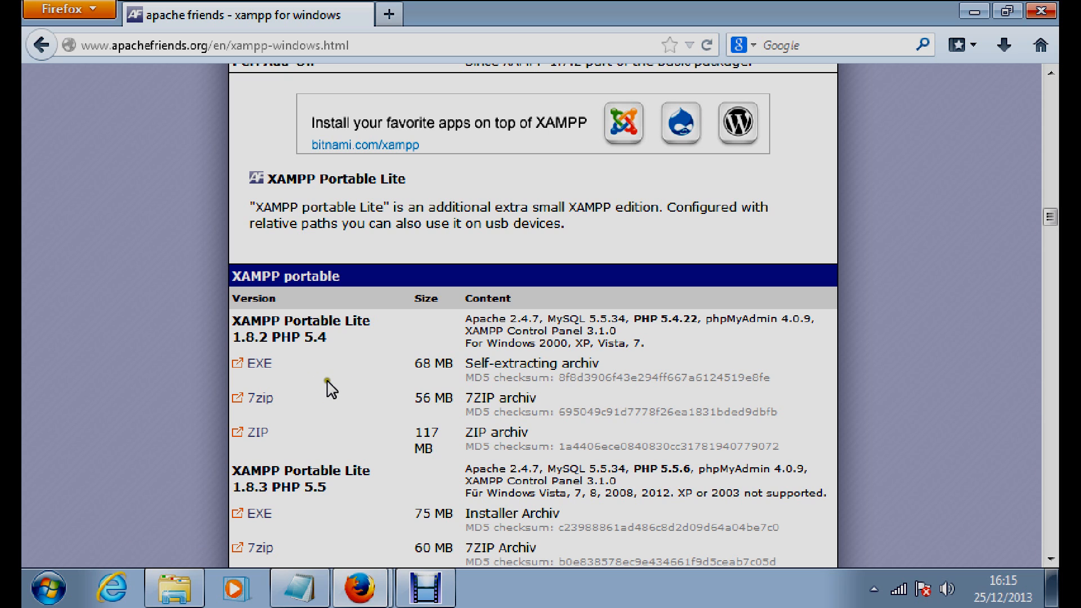
{"action": "left_click", "coordinate": [257, 371]}
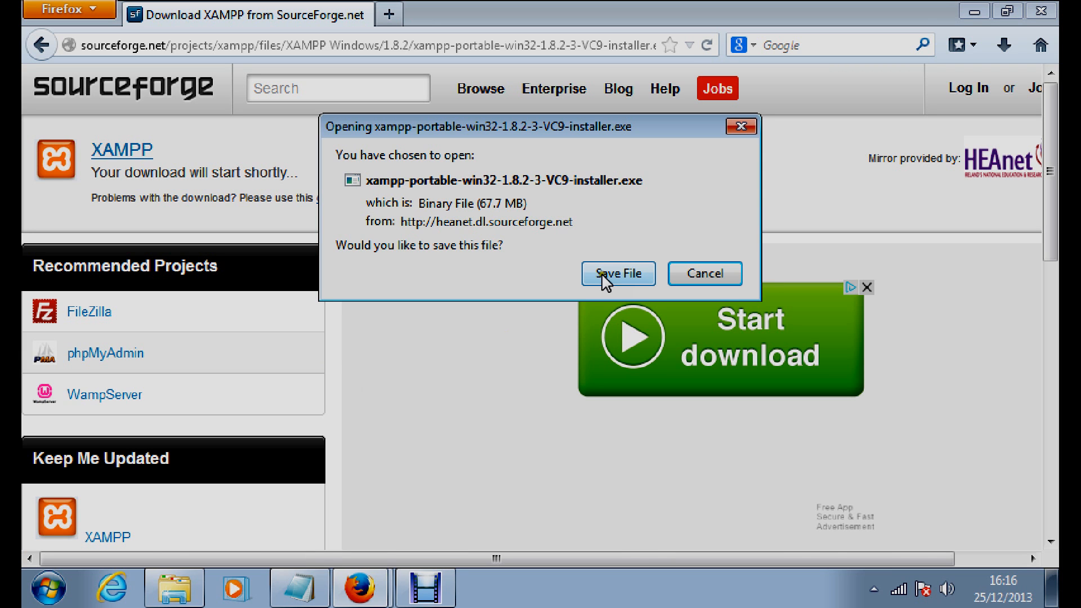
{"action": "left_click", "coordinate": [702, 274]}
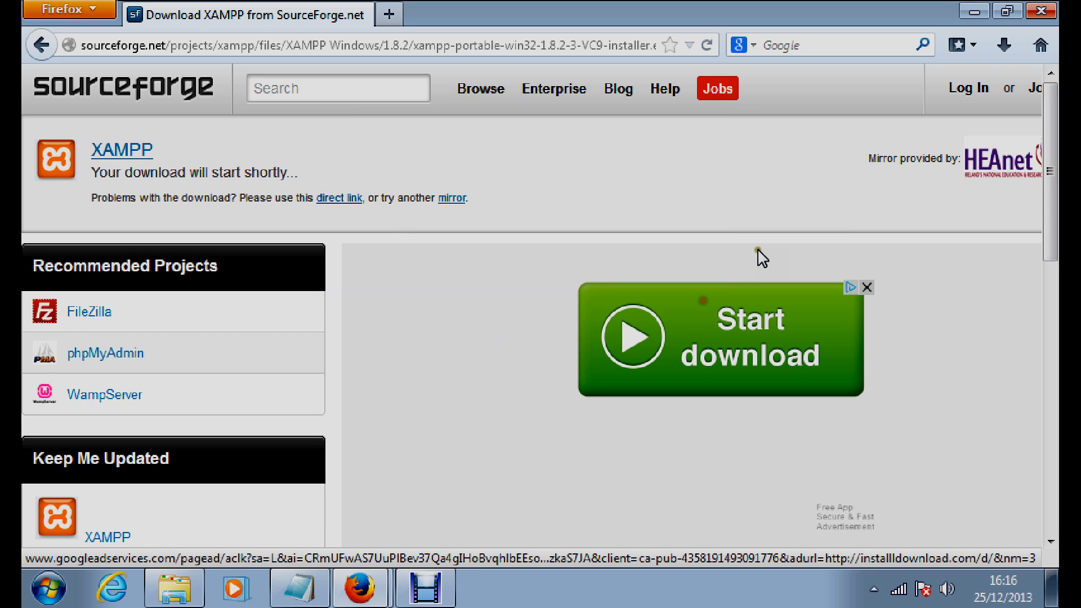
Switch to the Downloads folder in Windows Explorer and run xampp-portable-win32-1.8.2-3-VC9-installer.exe as administrator.
{"action": "left_click", "coordinate": [975, 11]}
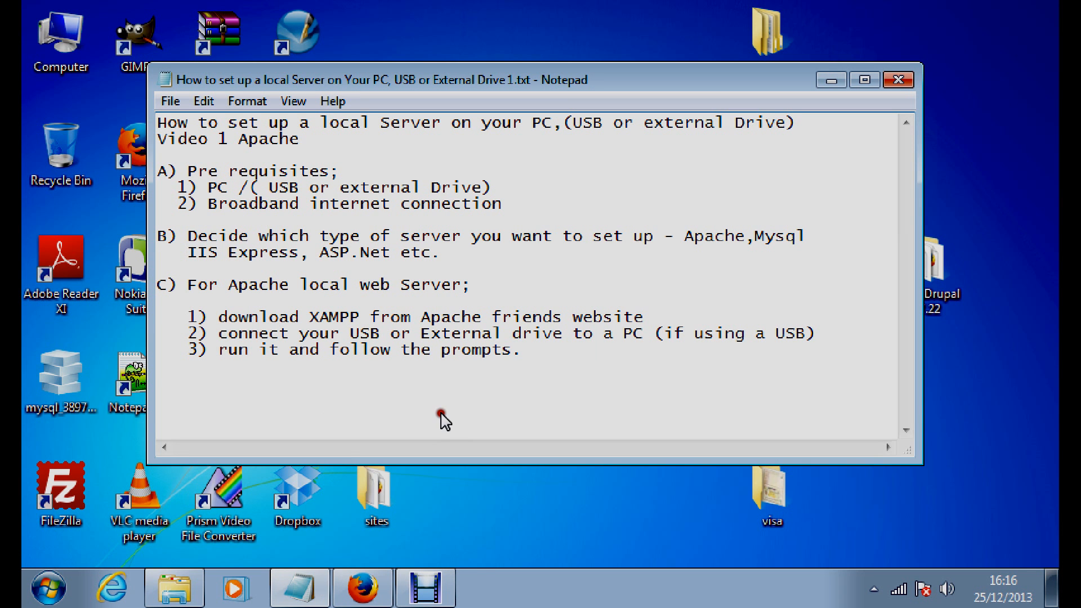
{"action": "left_click", "coordinate": [176, 546]}
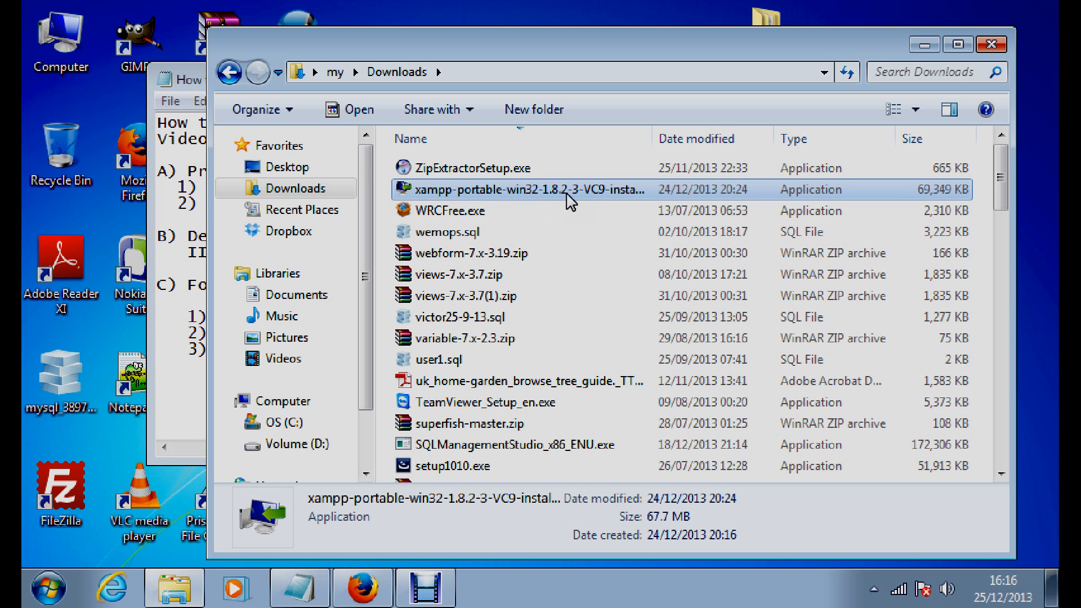
{"action": "left_click", "coordinate": [173, 391]}
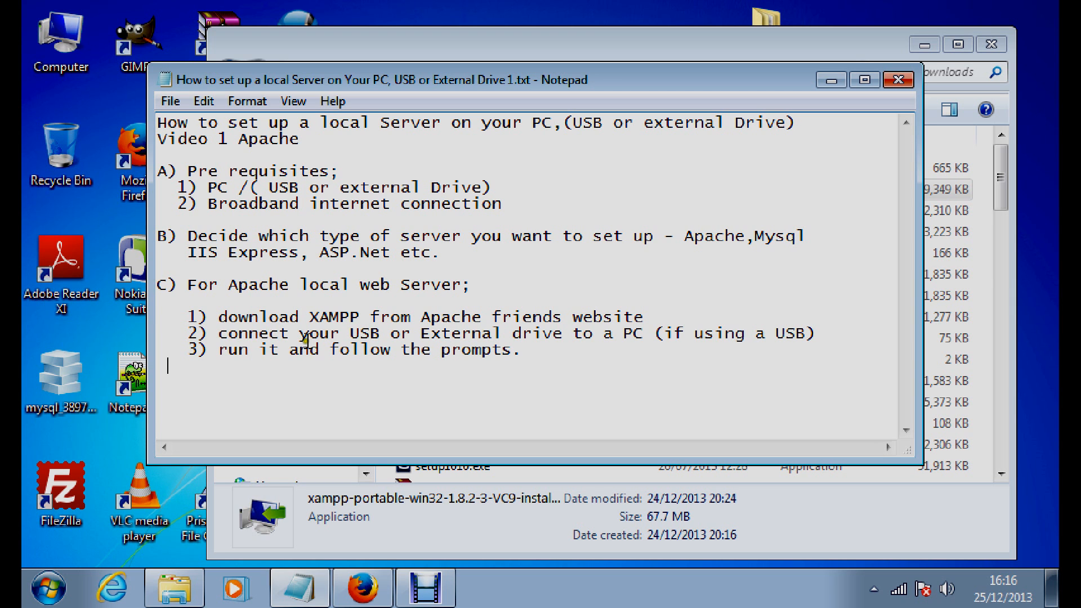
{"action": "left_click", "coordinate": [841, 70]}
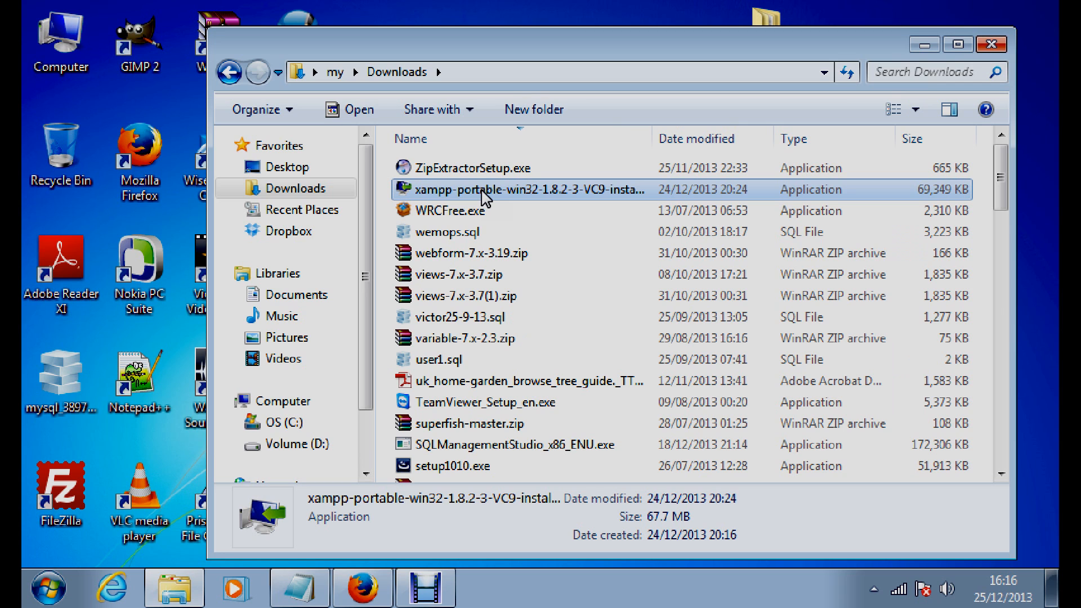
{"action": "double_click", "coordinate": [481, 185]}
{"action": "right_click", "coordinate": [480, 186]}
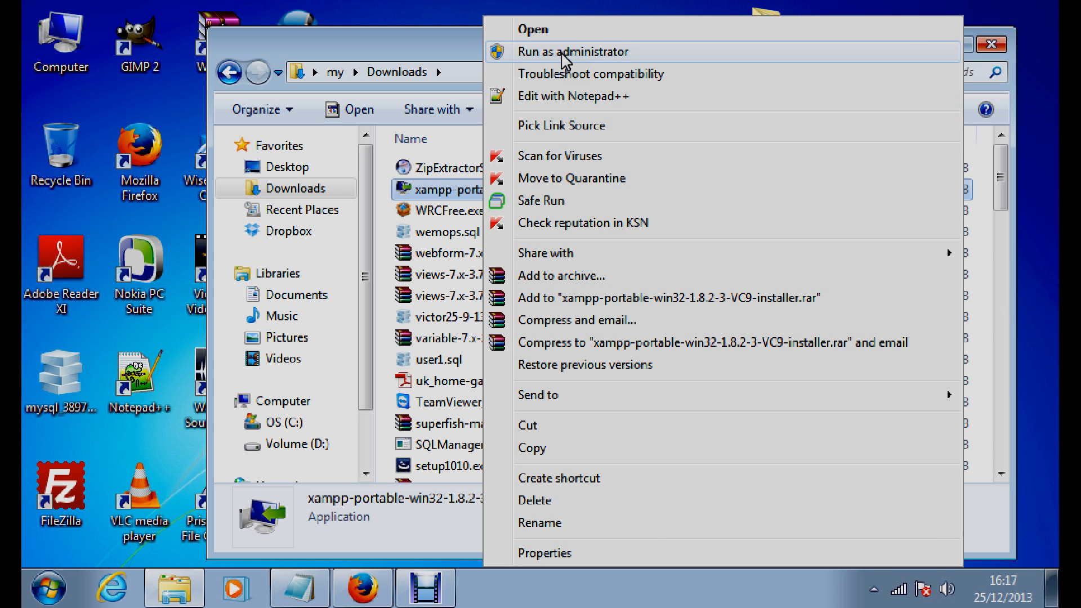
{"action": "left_click", "coordinate": [565, 56]}
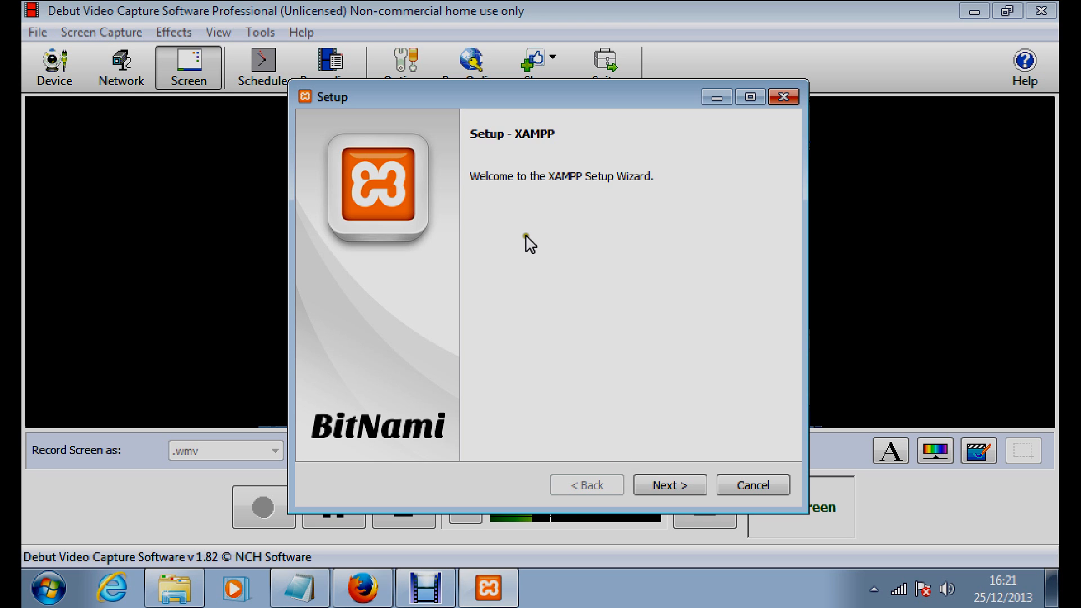
Exclude Tomcat, Perl and Fake Sendmail from the XAMPP components and continue to the installation folder page.
{"action": "left_click", "coordinate": [667, 491]}
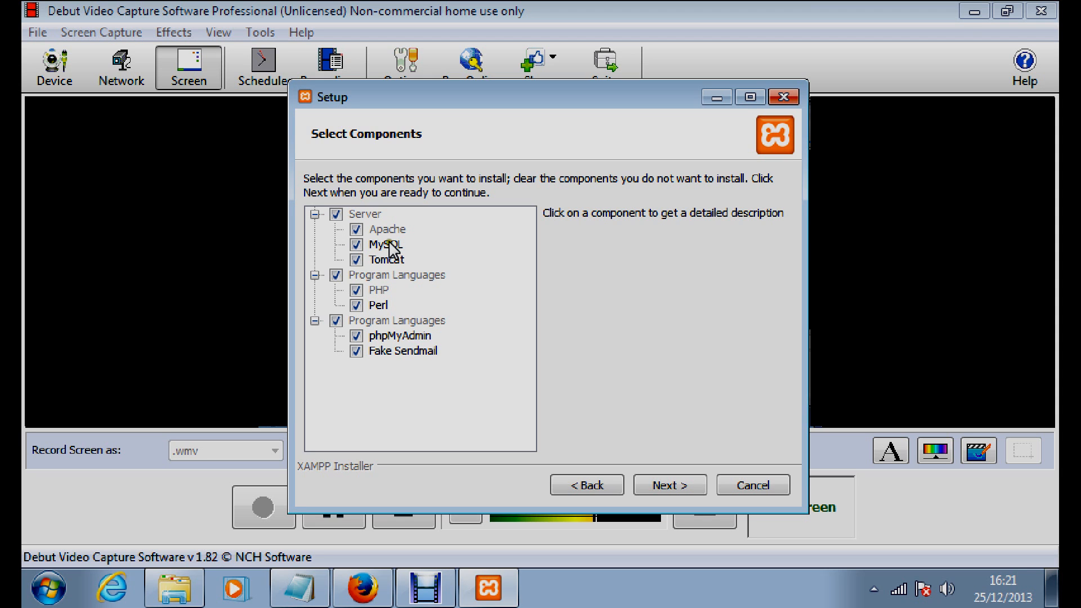
{"action": "left_click", "coordinate": [356, 260]}
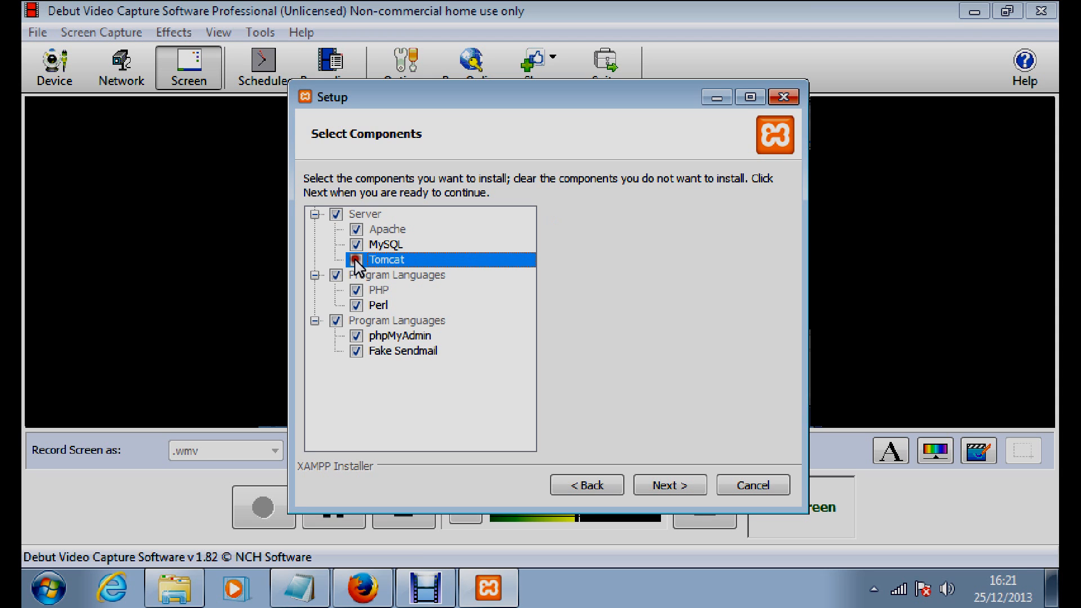
{"action": "left_click", "coordinate": [357, 305]}
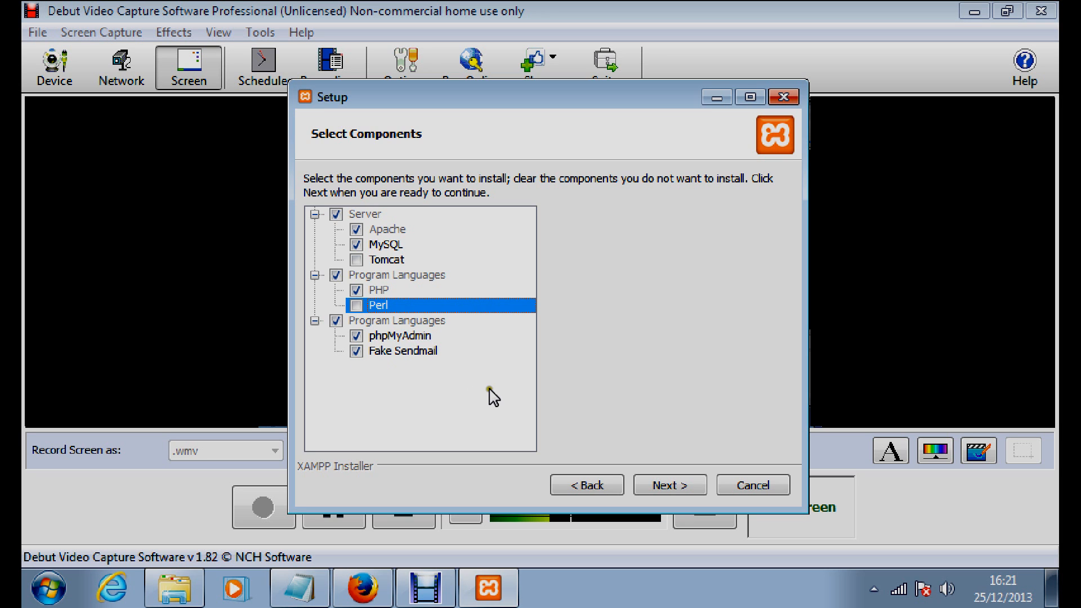
{"action": "left_click", "coordinate": [356, 351]}
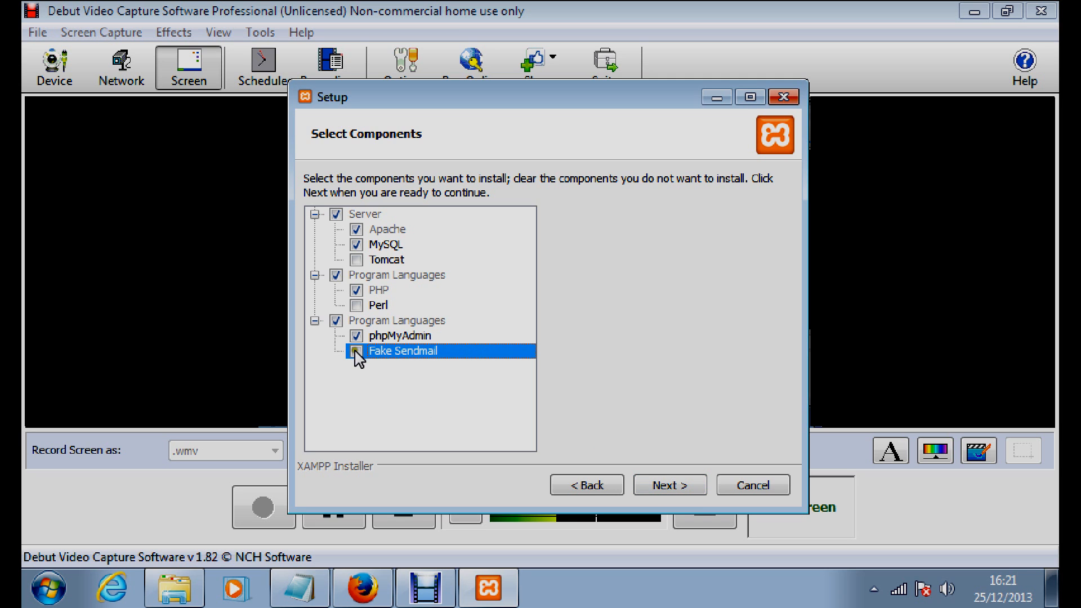
{"action": "left_click", "coordinate": [662, 490]}
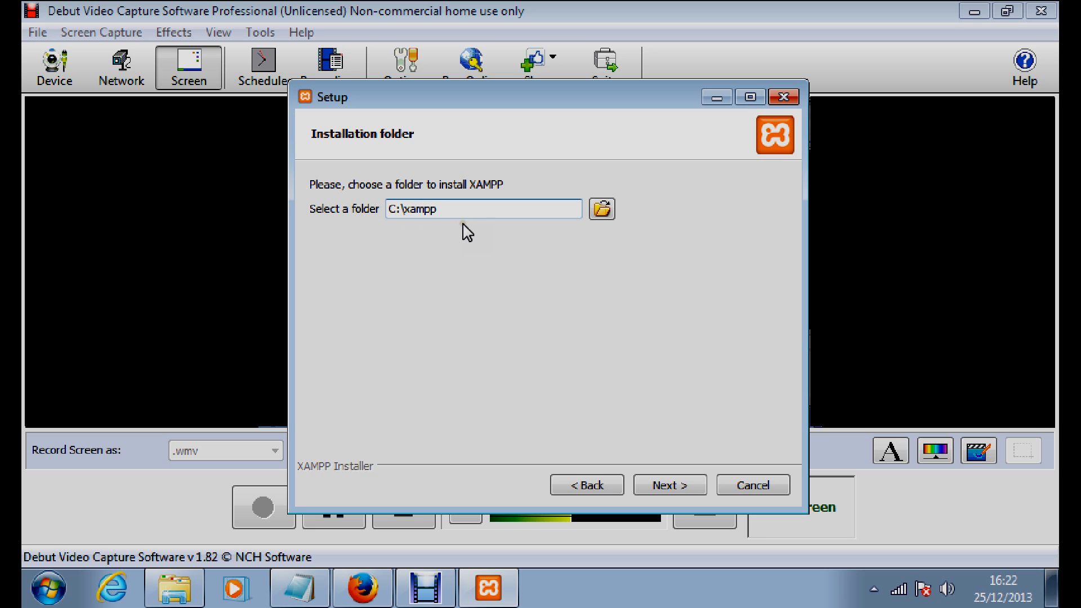
Create a new folder named Xampp on Volume (D:) and select it as the XAMPP installation folder.
{"action": "left_click", "coordinate": [599, 212]}
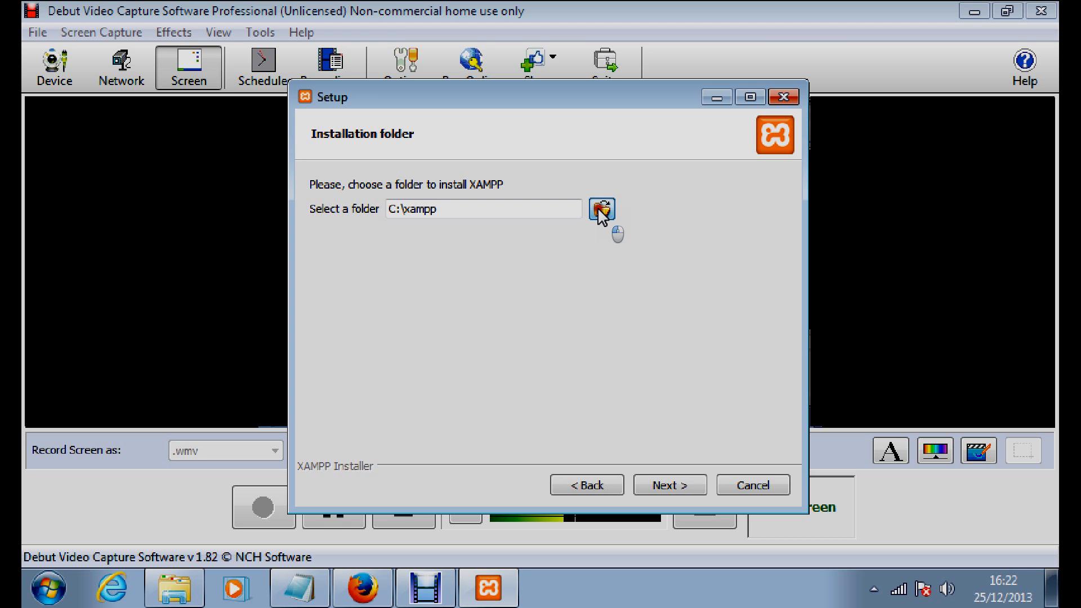
{"action": "left_click_drag", "start_coordinate": [676, 251], "coordinate": [678, 336]}
{"action": "left_click", "coordinate": [459, 239]}
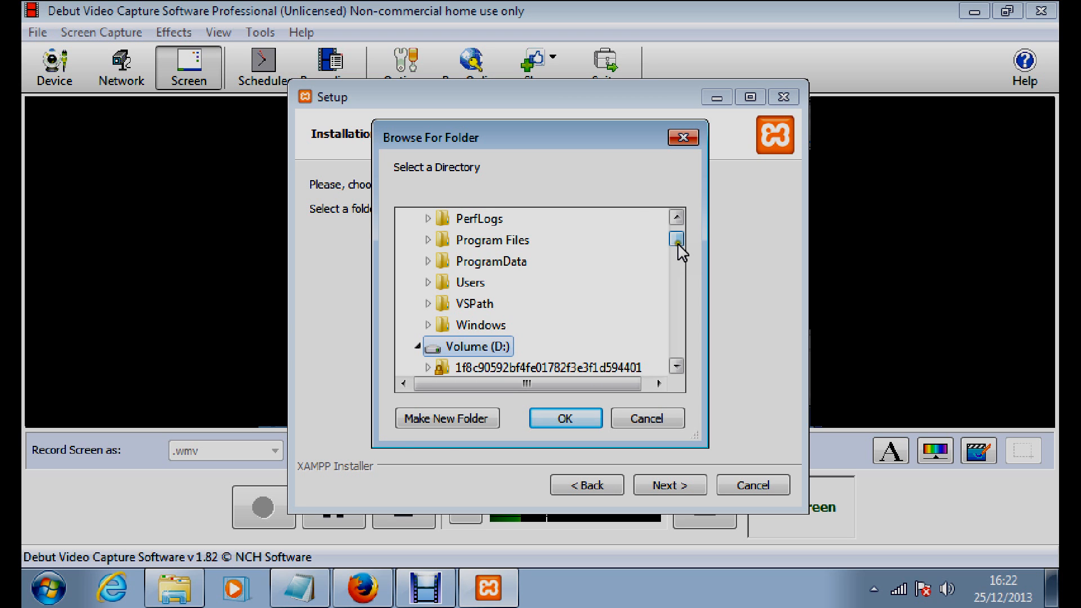
{"action": "left_click_drag", "start_coordinate": [678, 243], "coordinate": [677, 255]}
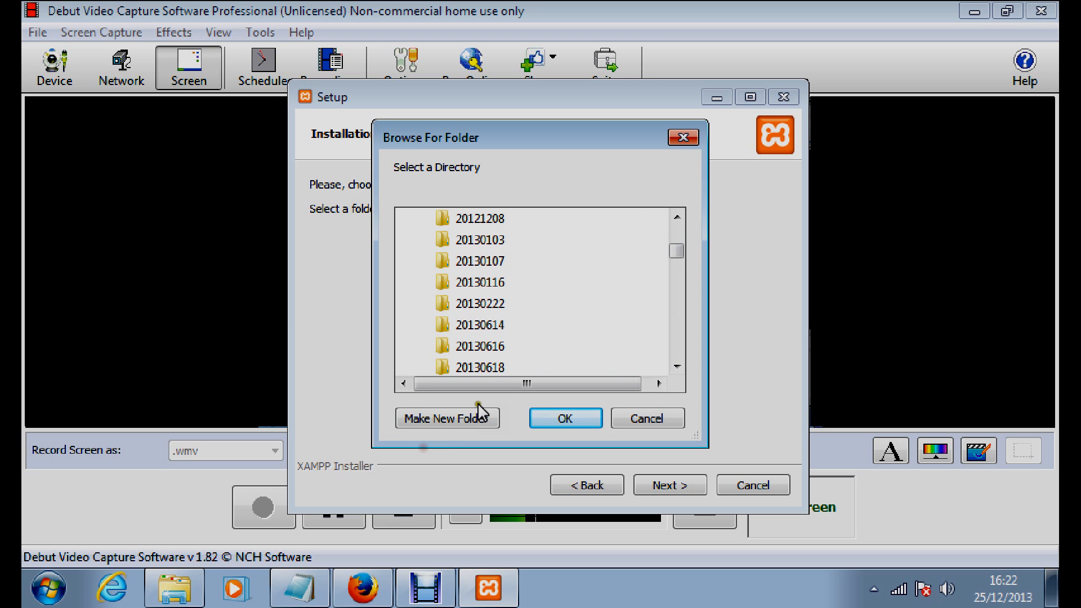
{"action": "left_click", "coordinate": [455, 419]}
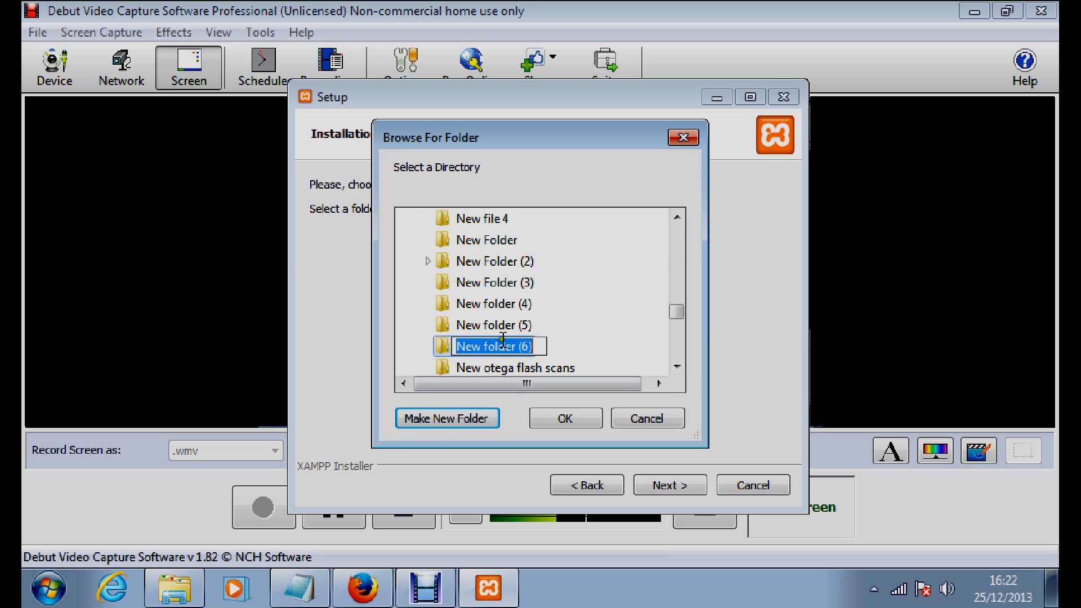
{"action": "type", "text": "Xamm"}
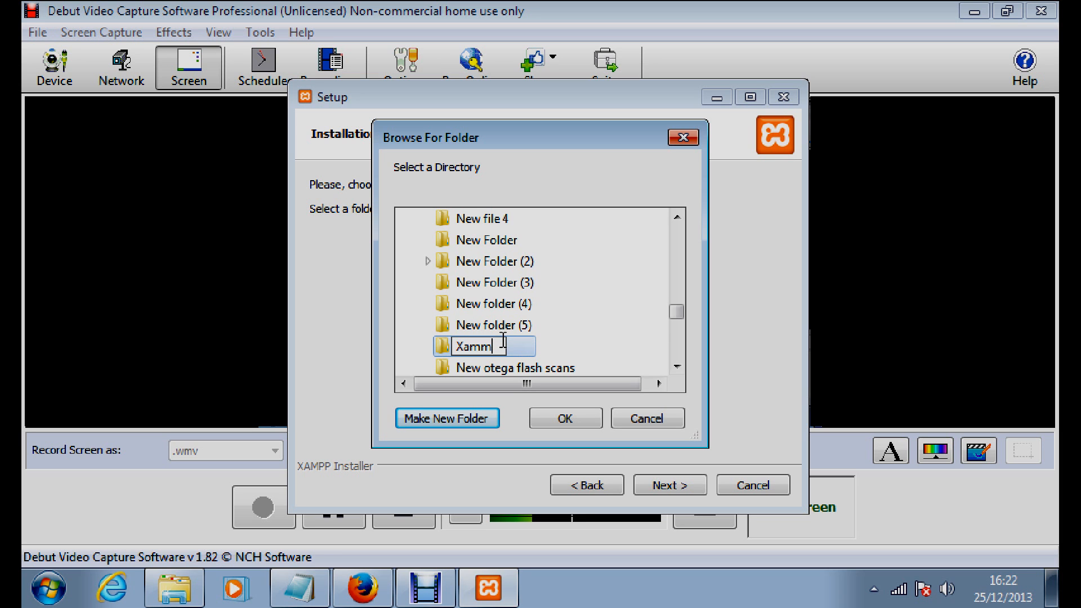
{"action": "key", "text": "BackSpace"}
{"action": "type", "text": "pp"}
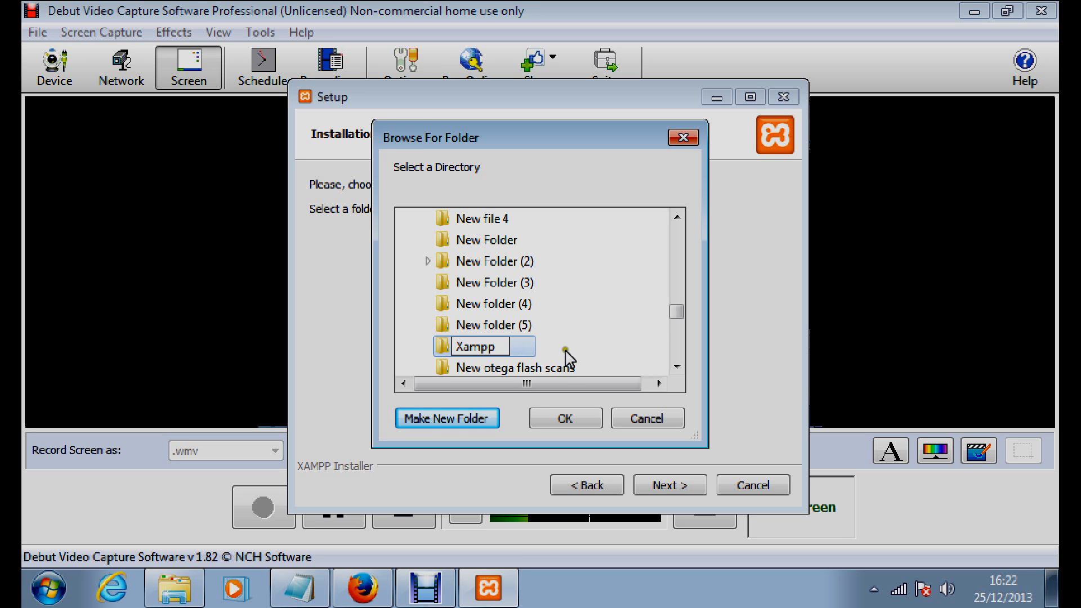
{"action": "key", "text": "Return"}
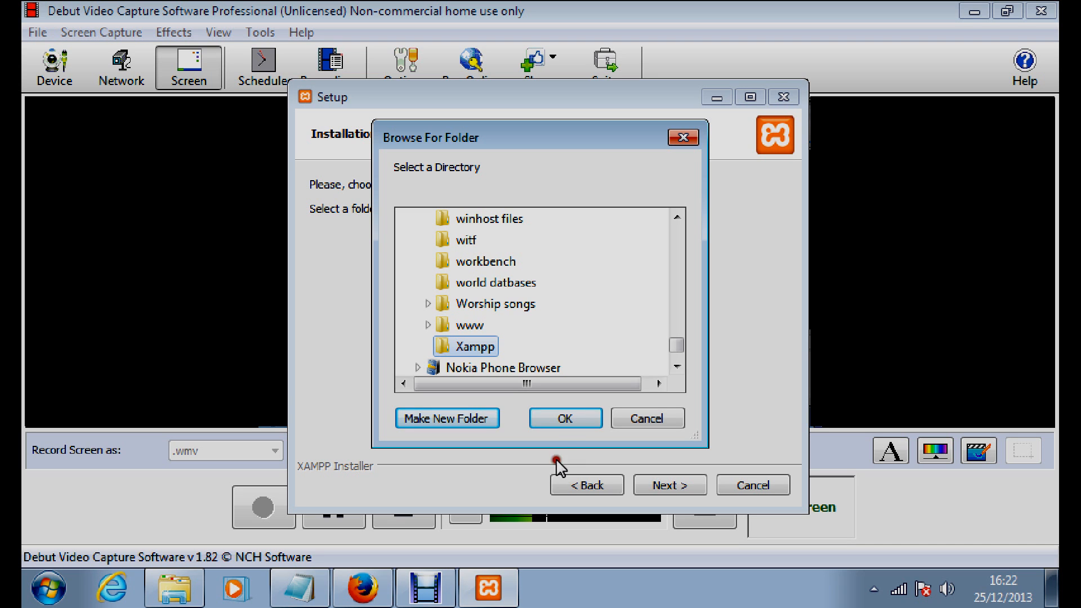
{"action": "left_click", "coordinate": [565, 421]}
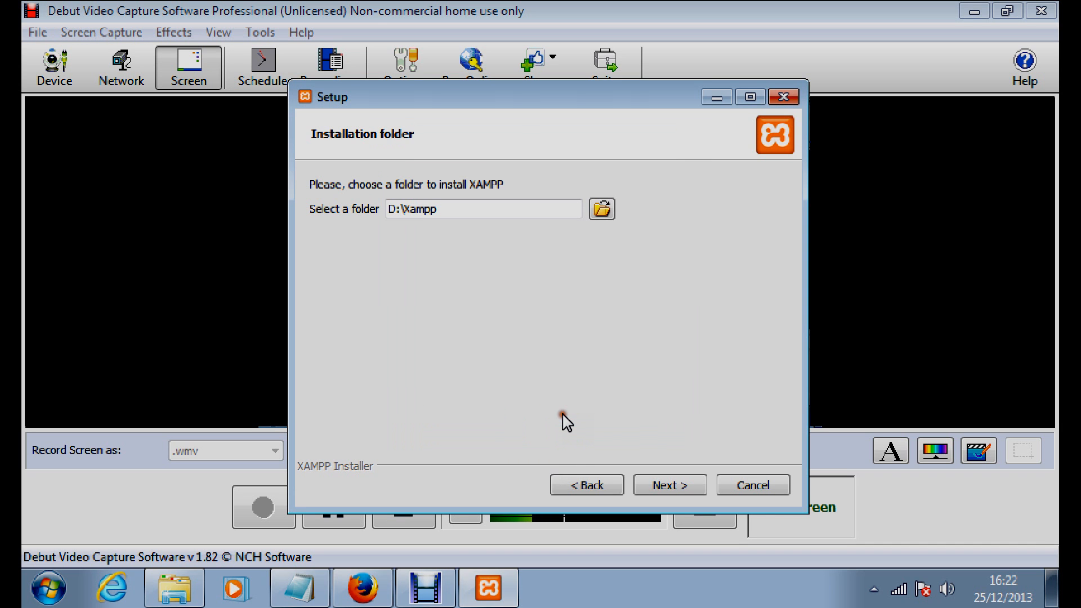
Turn off the option to learn more about BitNami for XAMPP and start the installation.
{"action": "left_click", "coordinate": [662, 486]}
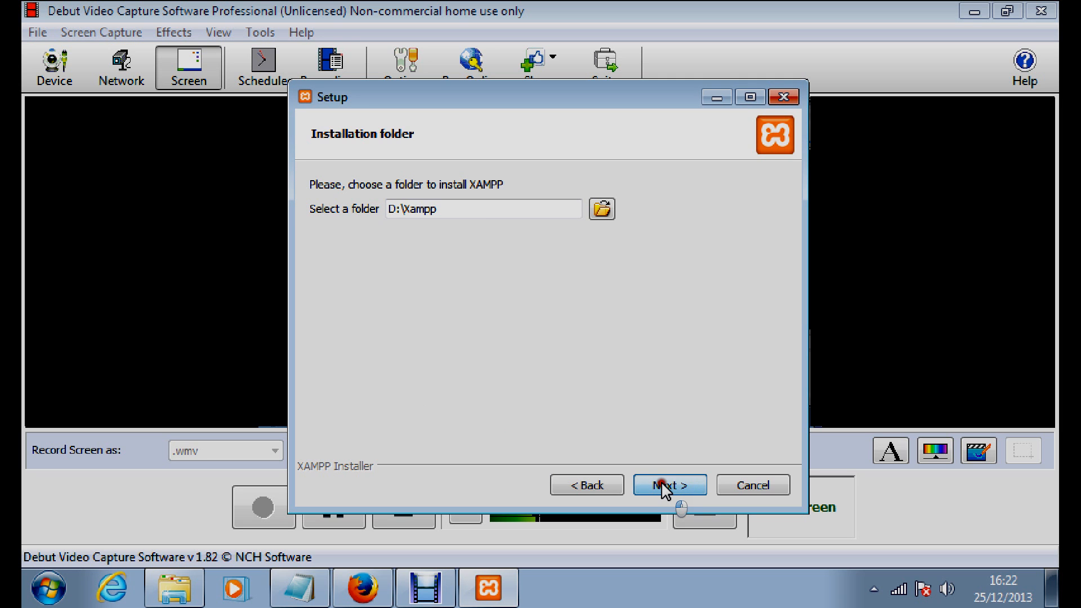
{"action": "left_click", "coordinate": [662, 486]}
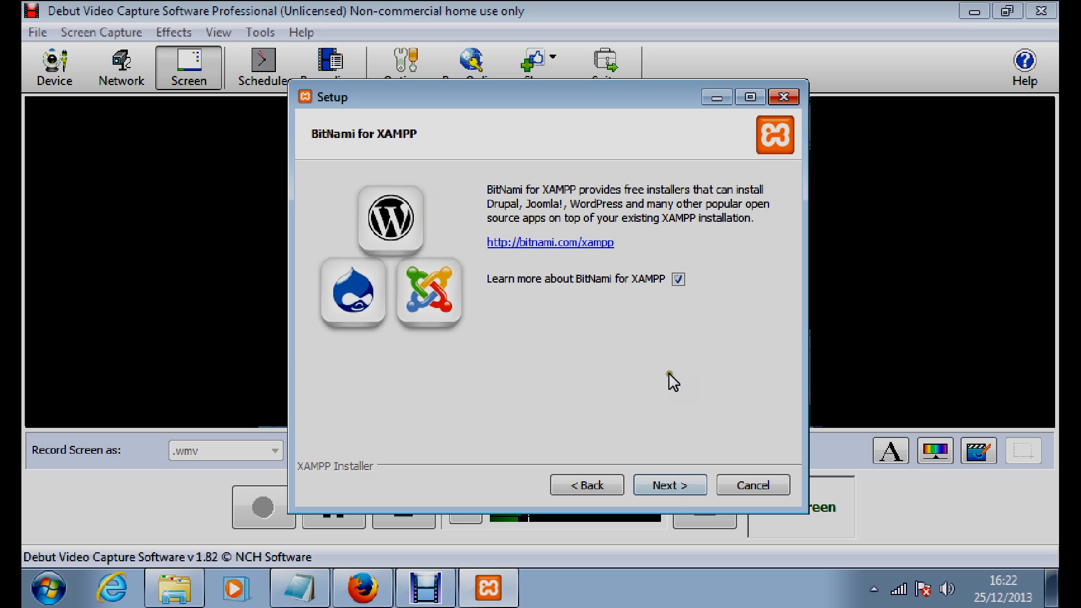
{"action": "left_click", "coordinate": [678, 279]}
{"action": "left_click", "coordinate": [664, 488]}
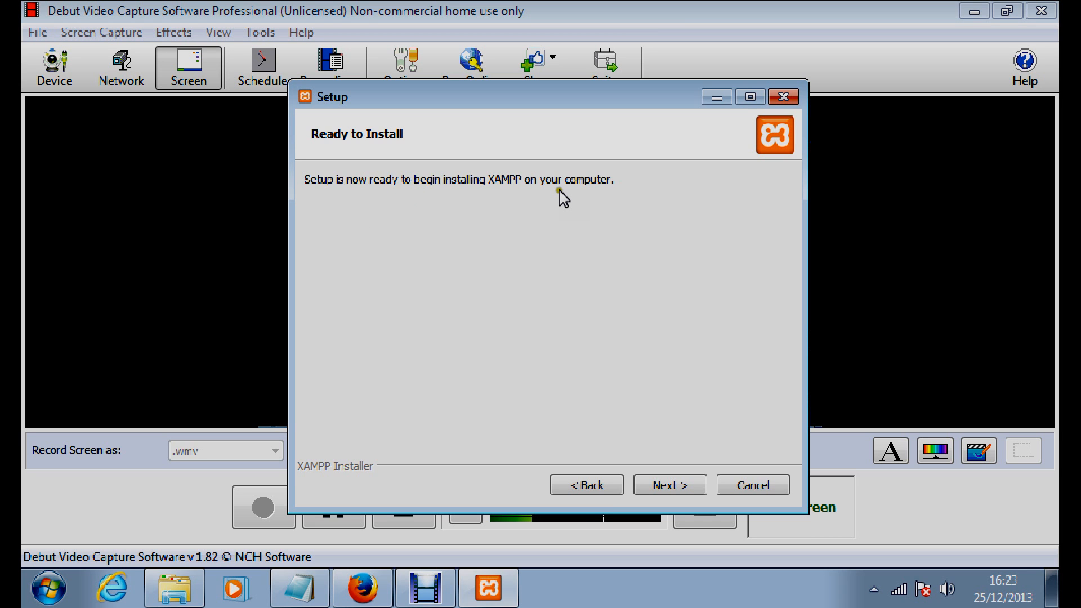
{"action": "left_click", "coordinate": [666, 483]}
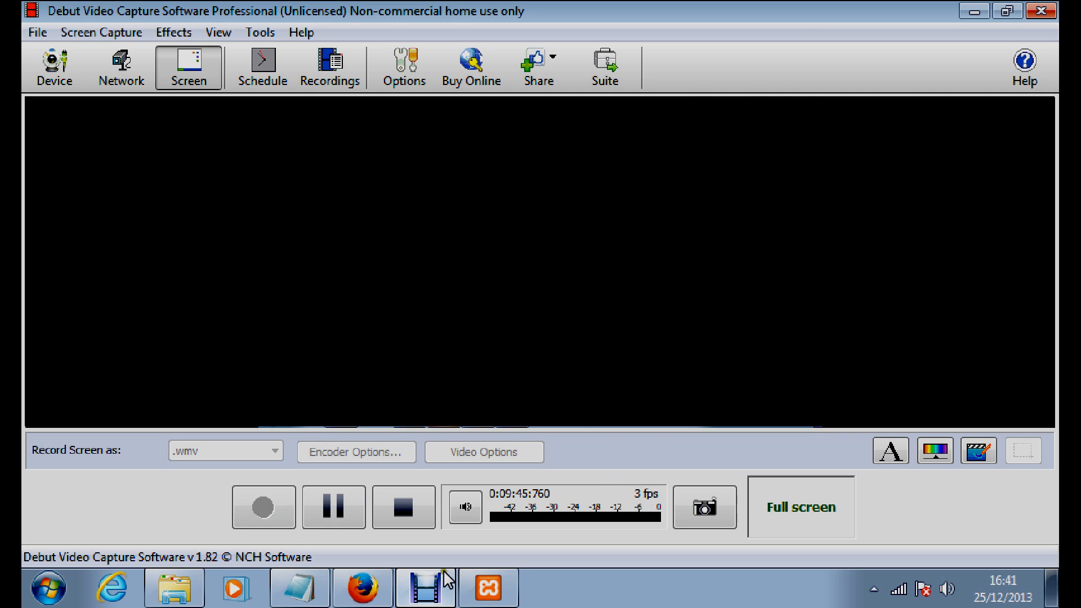
Finish the XAMPP setup with the option to start the Control Panel enabled, and bring up the XAMPP Control Panel.
{"action": "left_click", "coordinate": [488, 588]}
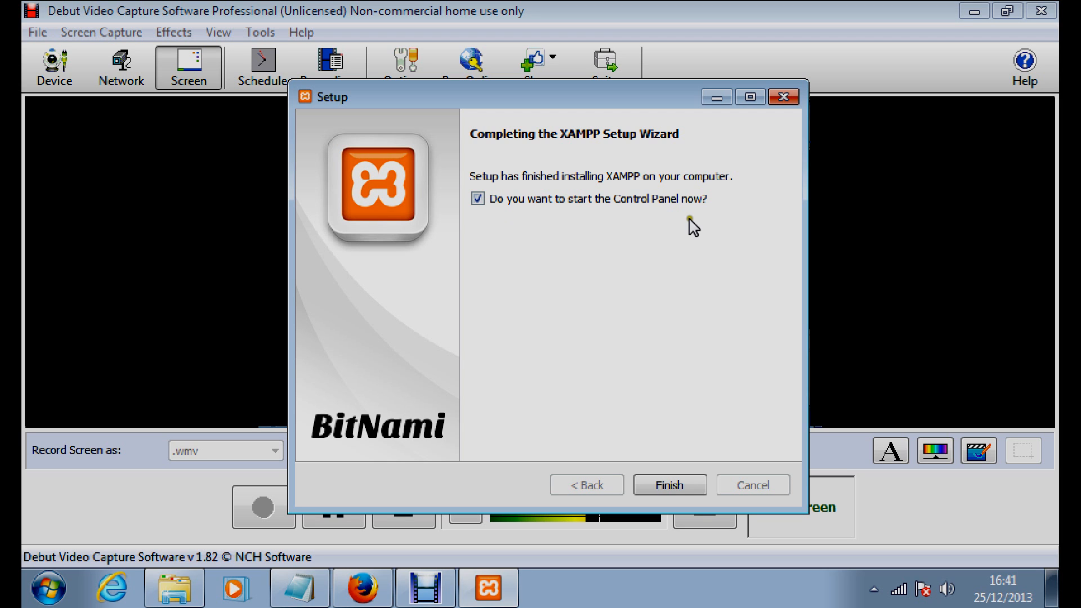
{"action": "left_click", "coordinate": [477, 200]}
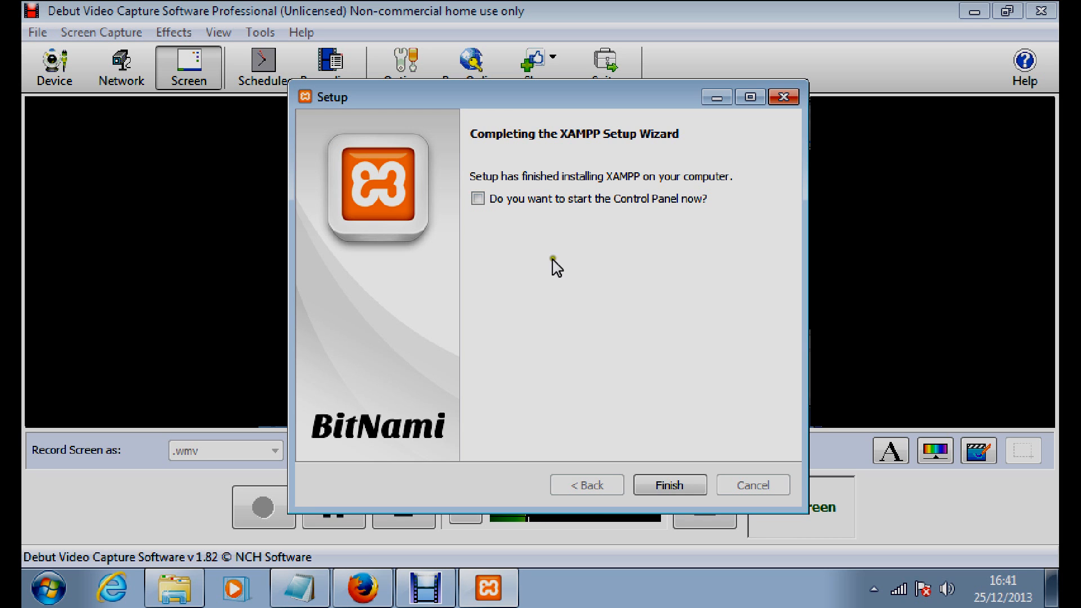
{"action": "left_click", "coordinate": [478, 200]}
{"action": "left_click", "coordinate": [669, 485]}
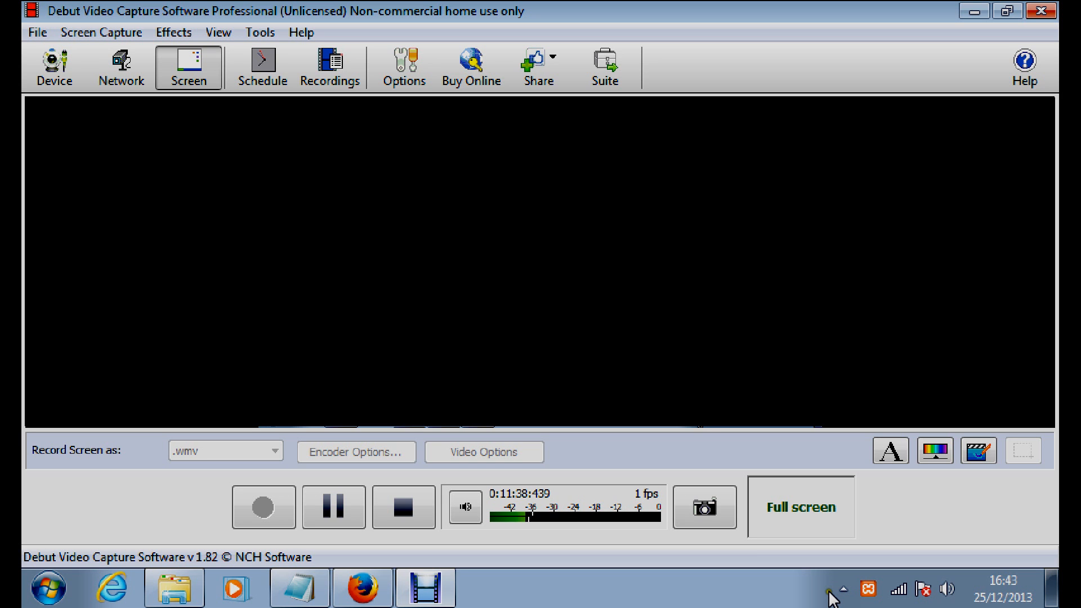
{"action": "left_click", "coordinate": [866, 590]}
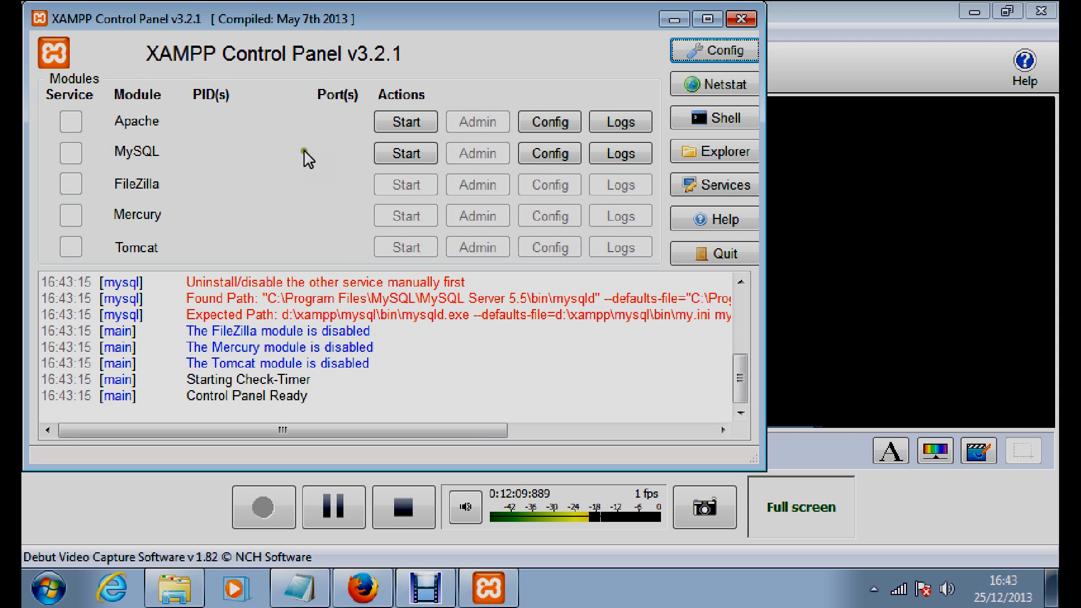
Open the MySQL module's my.ini configuration file and set the [client] port to 3308.
{"action": "left_click", "coordinate": [556, 156]}
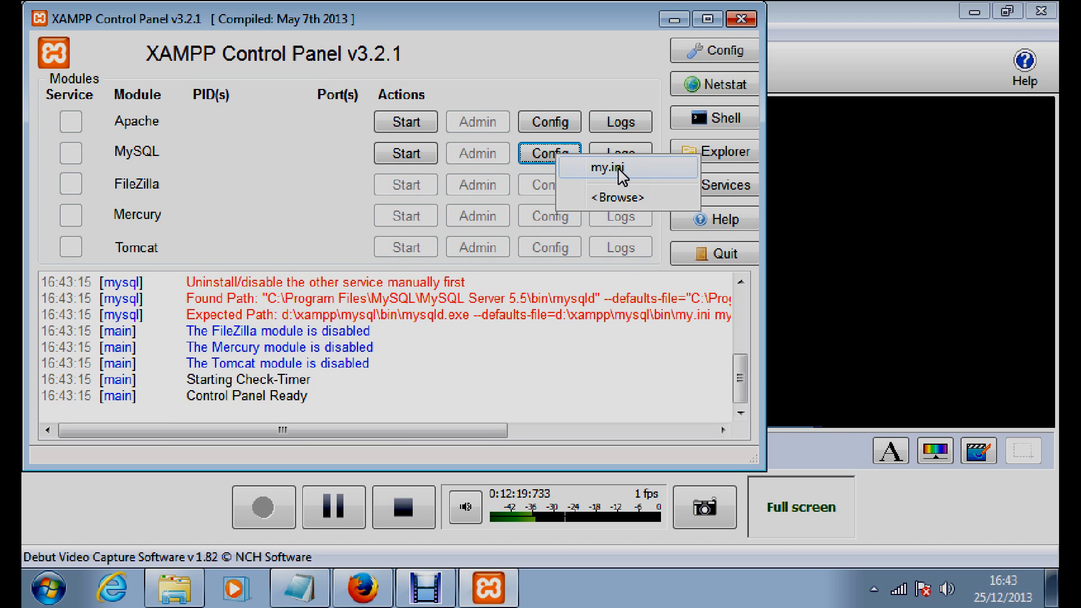
{"action": "left_click", "coordinate": [618, 169]}
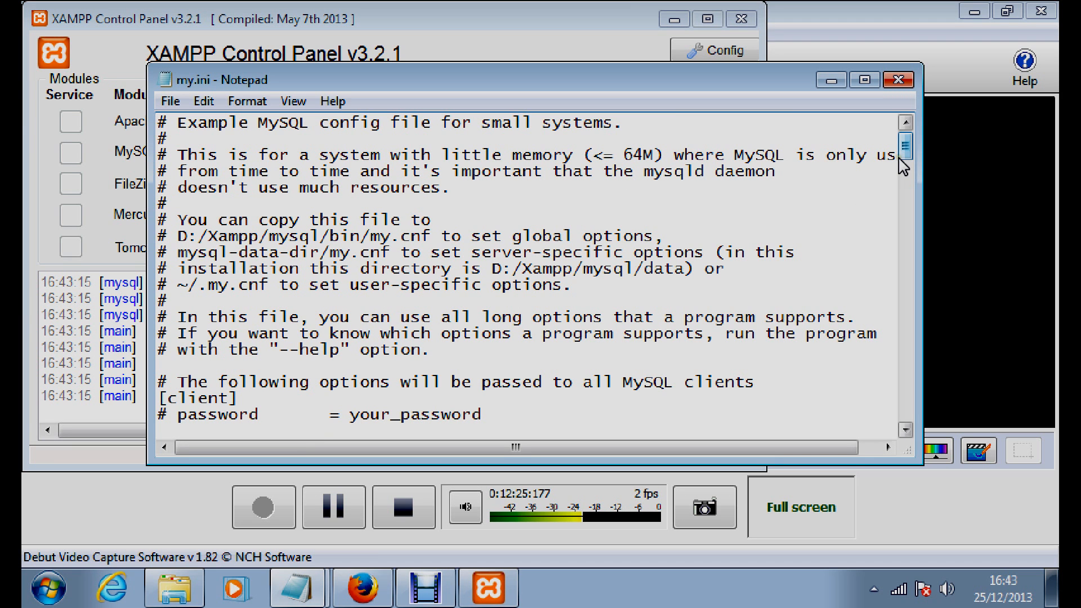
{"action": "left_click_drag", "start_coordinate": [901, 156], "coordinate": [902, 169]}
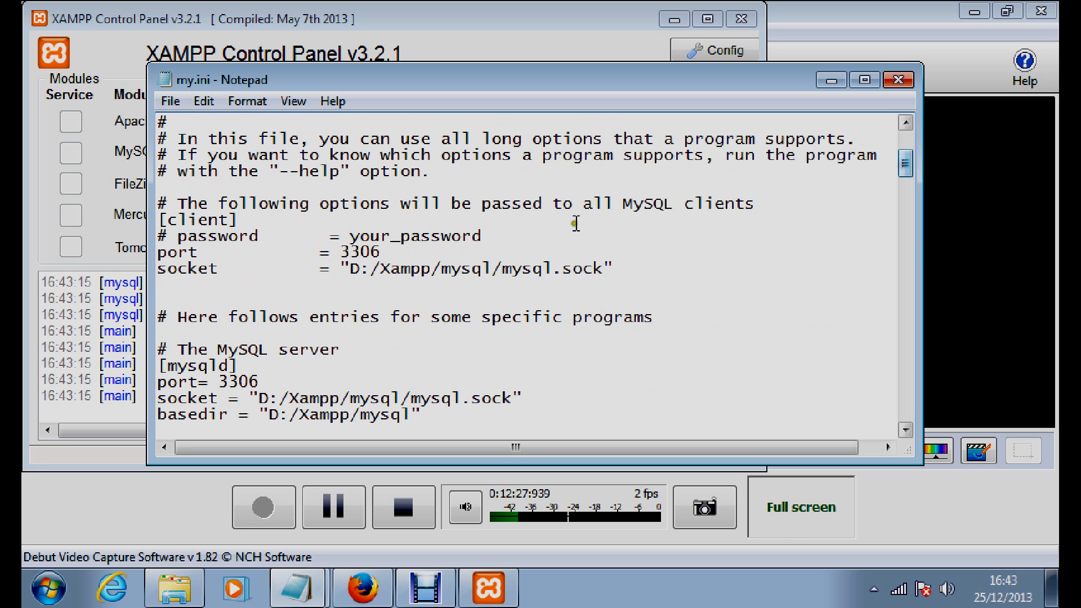
{"action": "left_click", "coordinate": [381, 251]}
{"action": "key", "text": "BackSpace"}
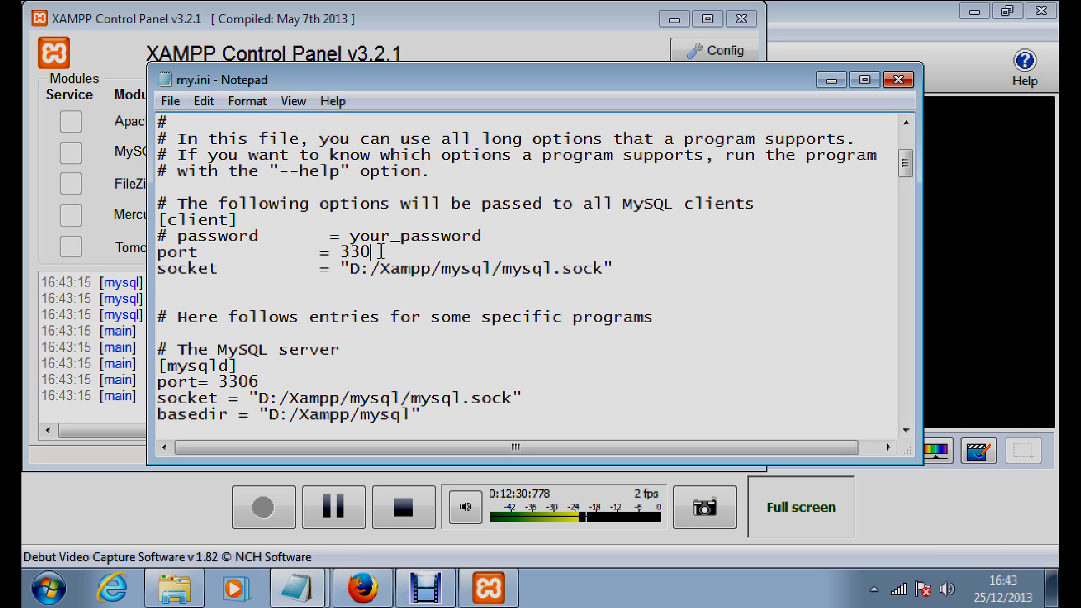
{"action": "type", "text": "8"}
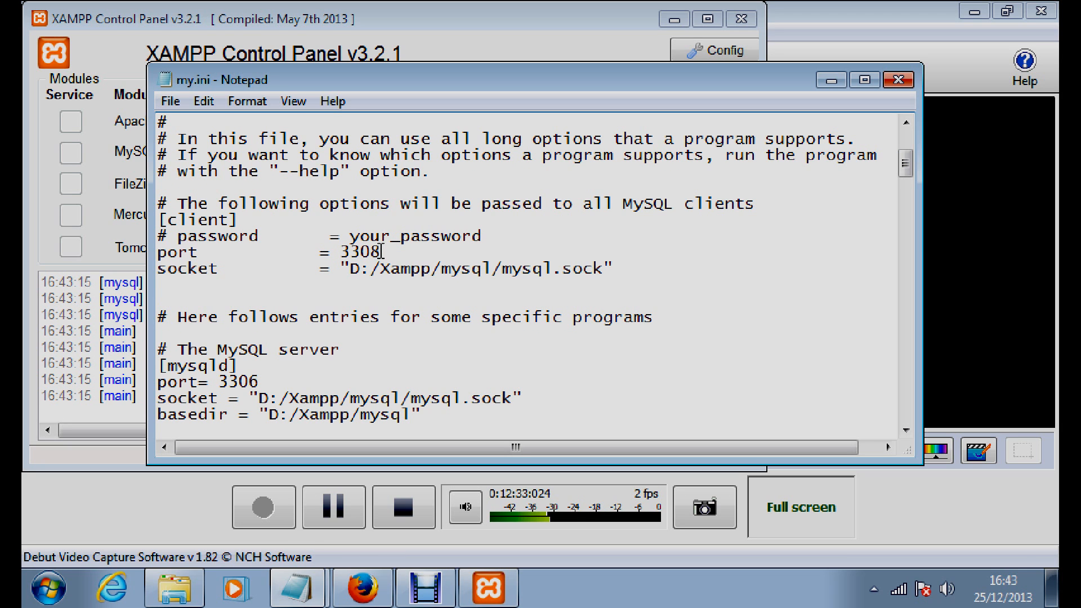
Set the port in the [mysqld] section of my.ini to 3308.
{"action": "left_click", "coordinate": [274, 382]}
{"action": "left_click", "coordinate": [259, 381]}
{"action": "key", "text": "BackSpace"}
{"action": "type", "text": "8"}
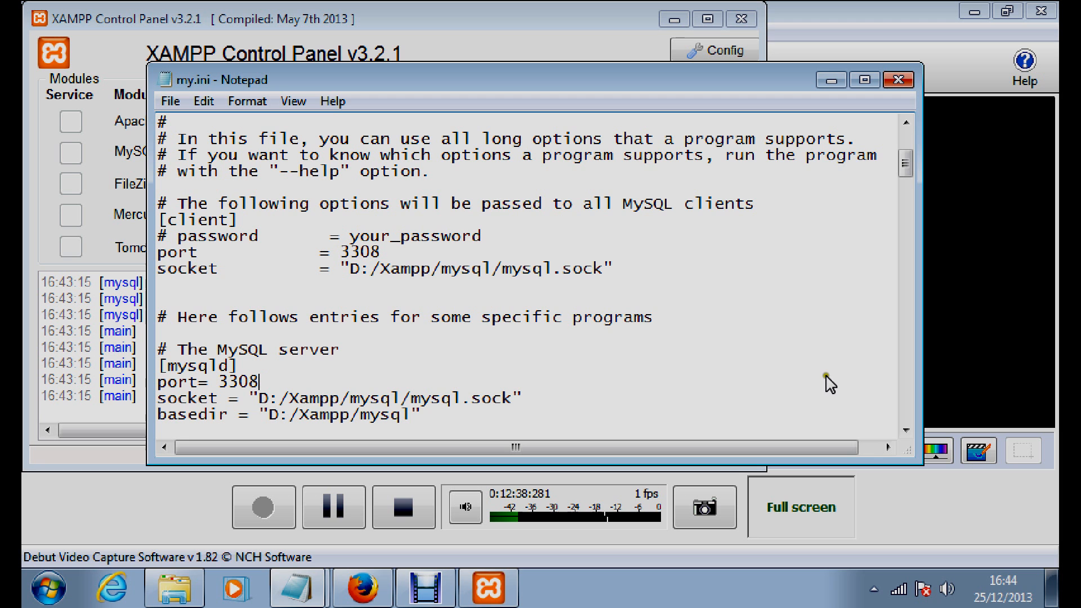
Check the rest of my.ini through to its end, and save and close the file.
{"action": "left_click_drag", "start_coordinate": [906, 164], "coordinate": [911, 288]}
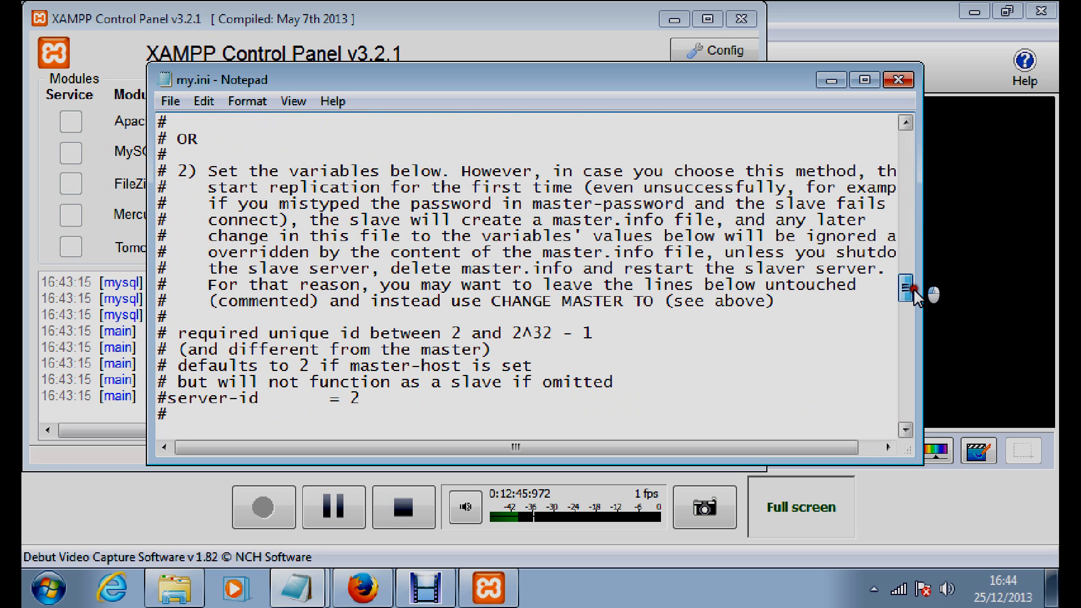
{"action": "left_click_drag", "start_coordinate": [913, 291], "coordinate": [913, 374]}
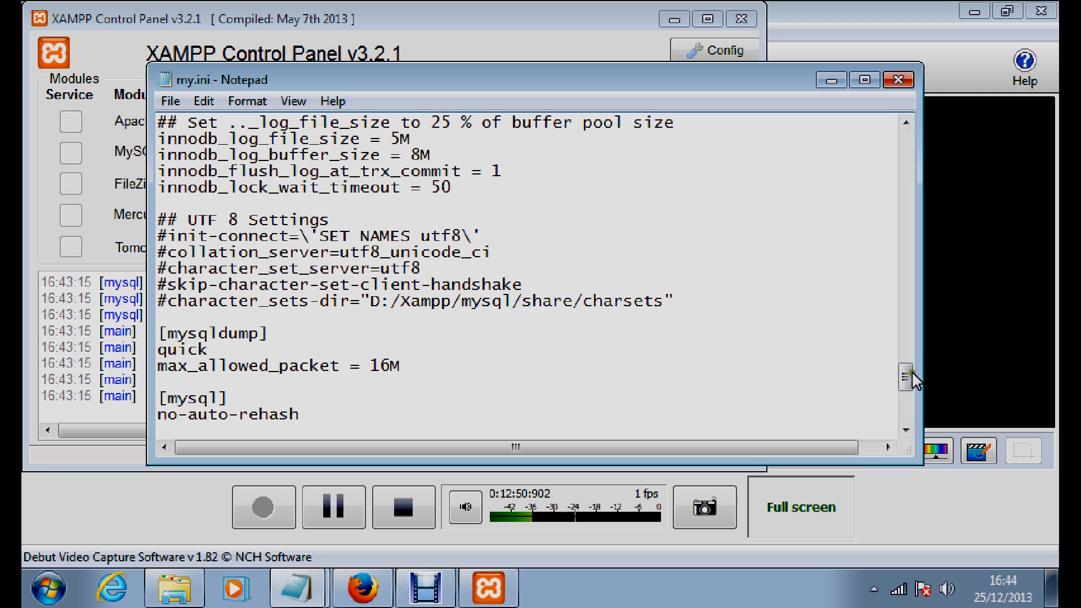
{"action": "left_click_drag", "start_coordinate": [912, 373], "coordinate": [907, 403]}
{"action": "left_click", "coordinate": [567, 340]}
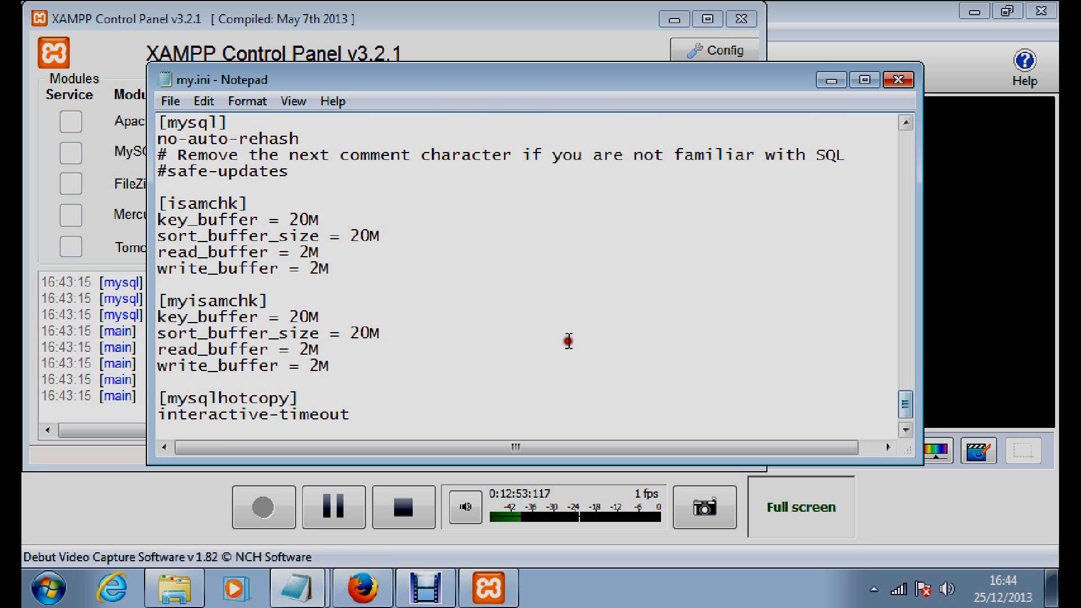
{"action": "left_click", "coordinate": [169, 102]}
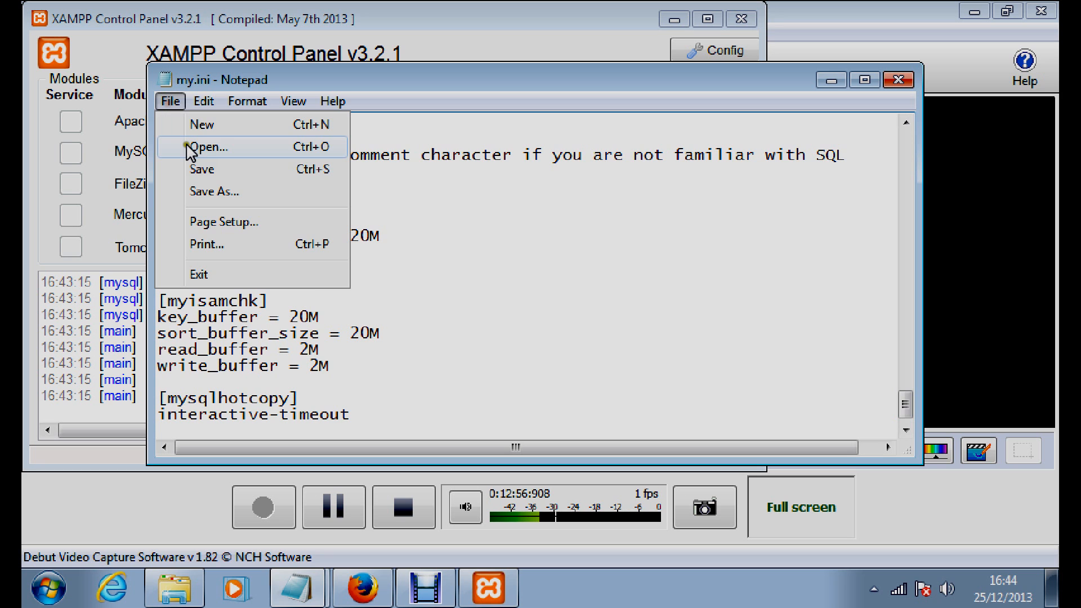
{"action": "left_click", "coordinate": [194, 168]}
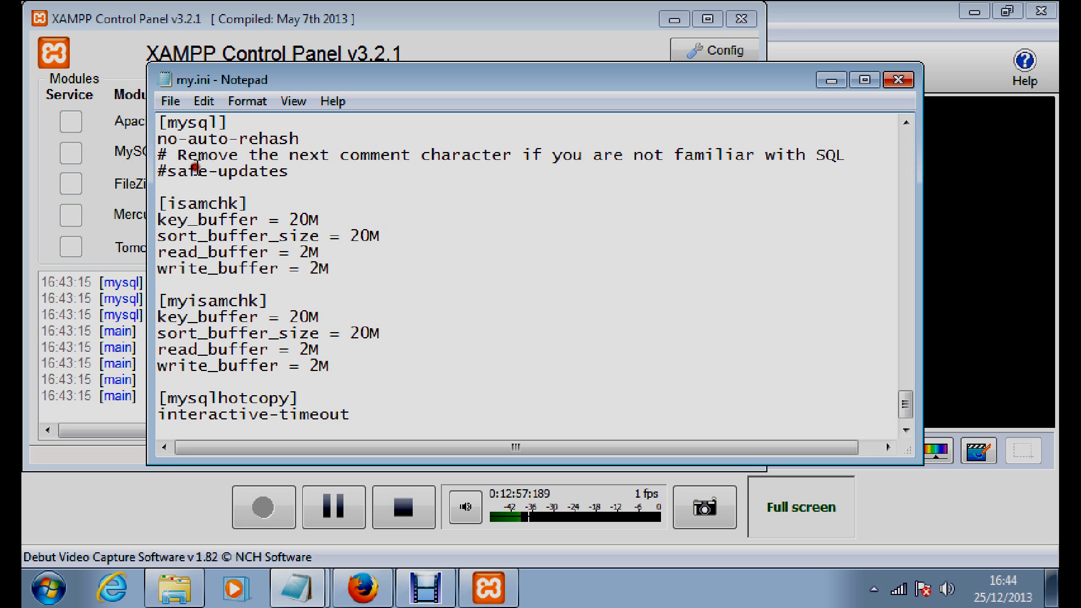
{"action": "left_click", "coordinate": [898, 80]}
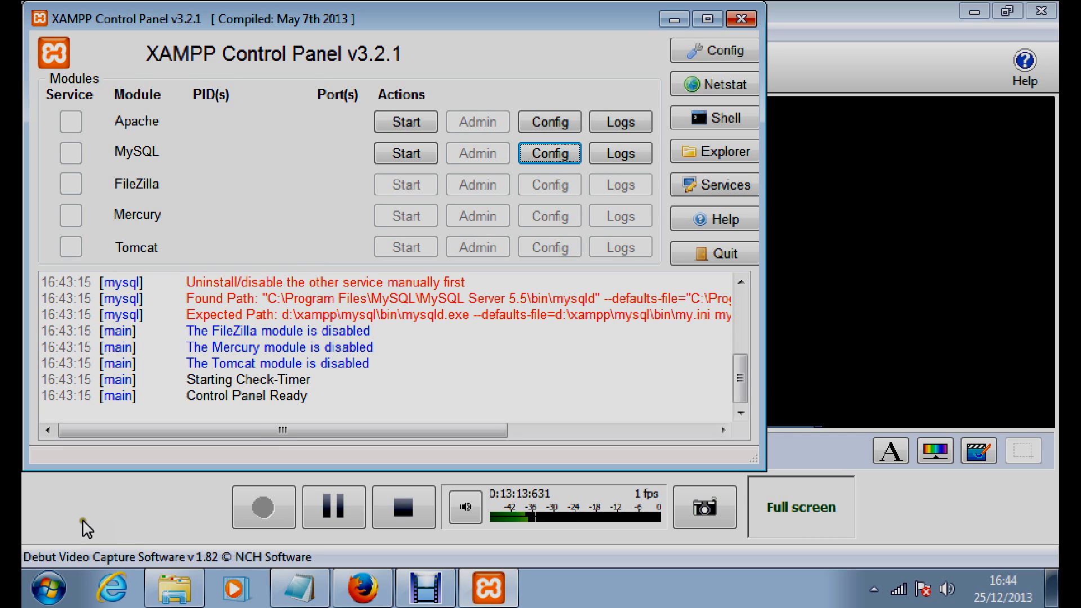
Browse to the Xampp folder on Volume (D:) in Windows Explorer and open its php subfolder.
{"action": "left_click", "coordinate": [56, 586]}
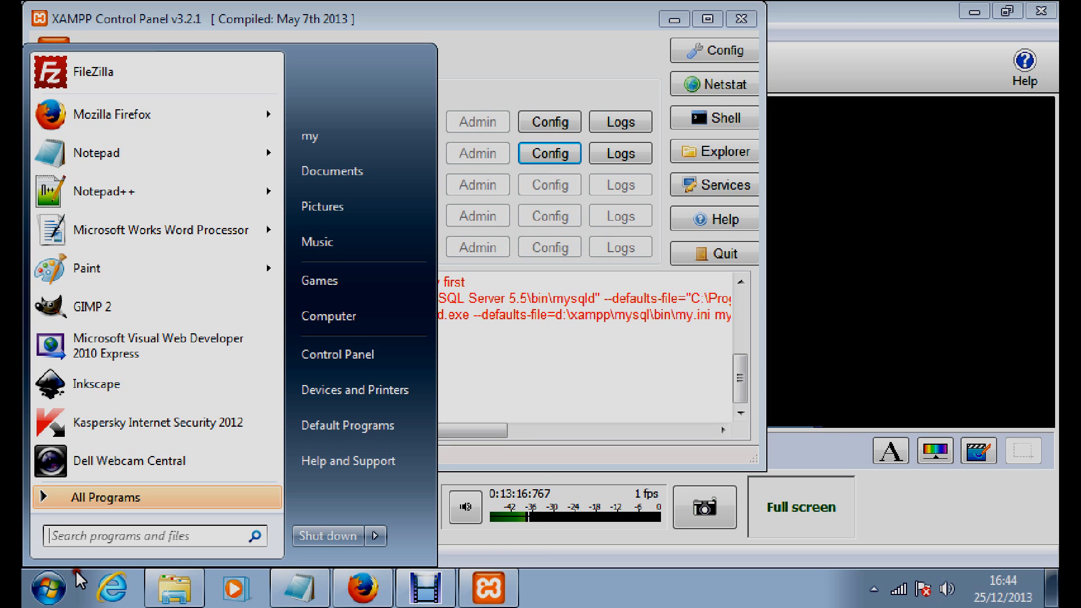
{"action": "left_click", "coordinate": [329, 315]}
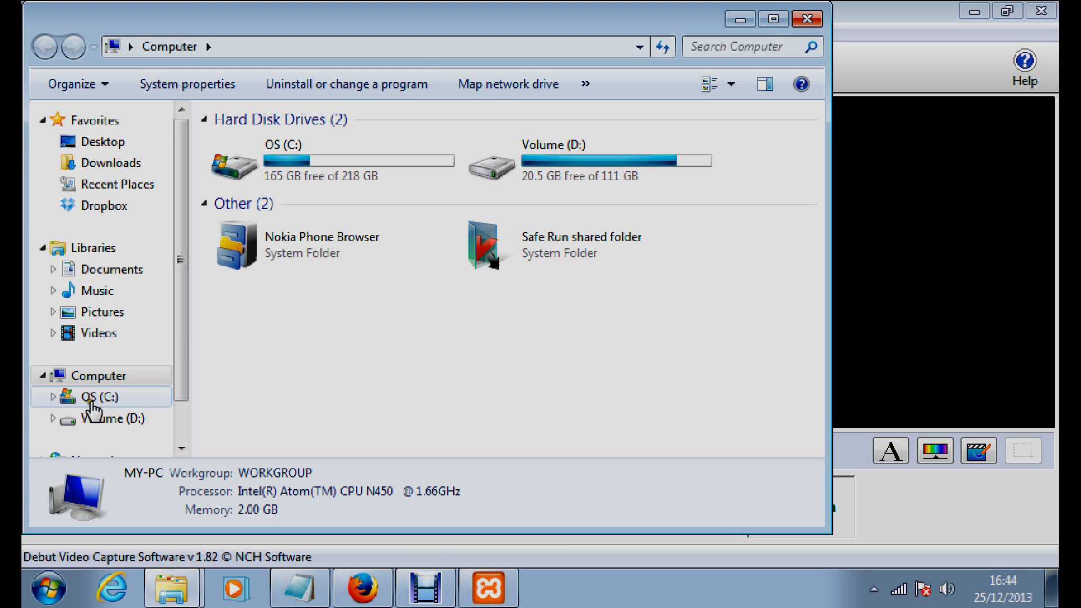
{"action": "left_click", "coordinate": [53, 418]}
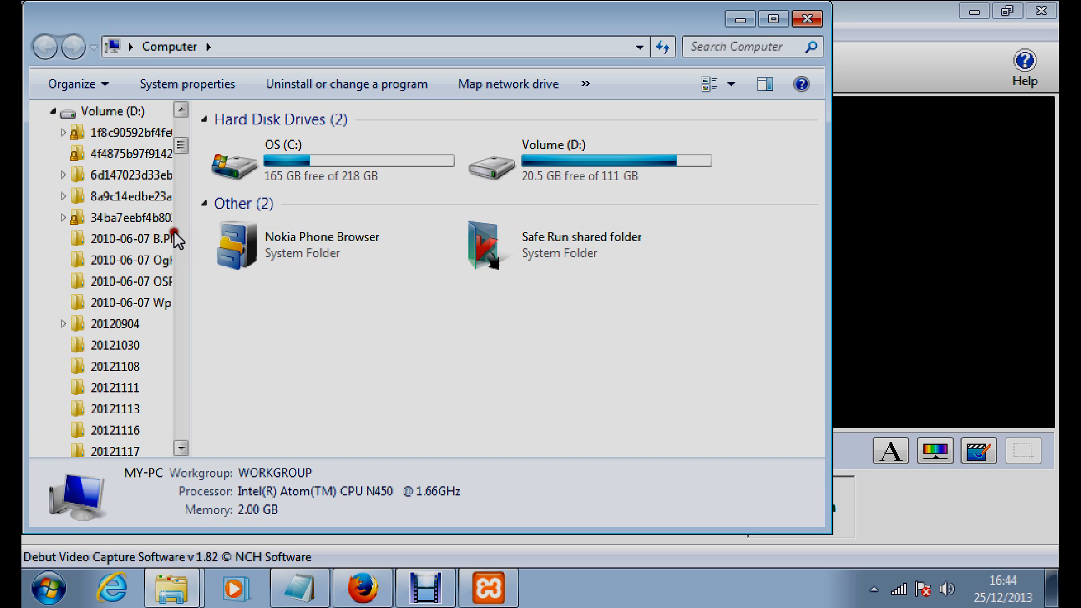
{"action": "left_click_drag", "start_coordinate": [175, 145], "coordinate": [187, 213]}
{"action": "left_click_drag", "start_coordinate": [181, 200], "coordinate": [193, 326]}
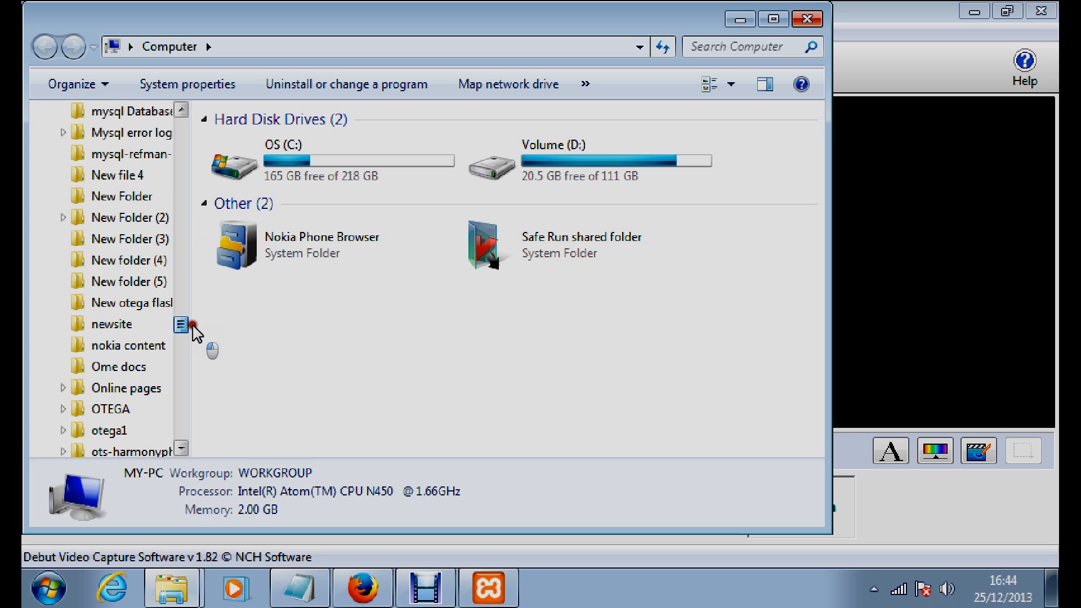
{"action": "left_click_drag", "start_coordinate": [193, 326], "coordinate": [193, 414]}
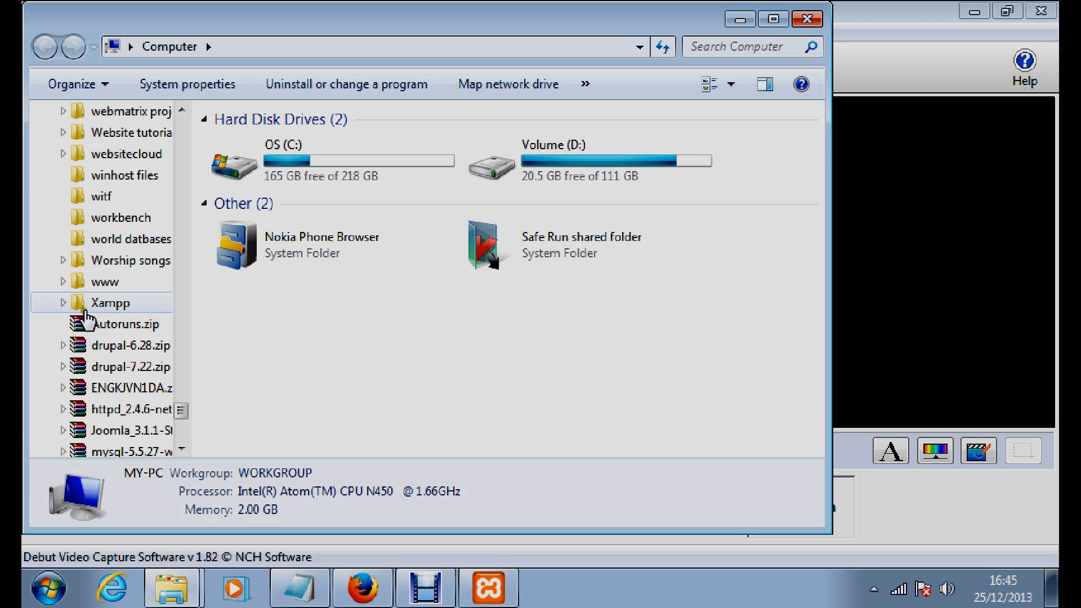
{"action": "left_click", "coordinate": [69, 305]}
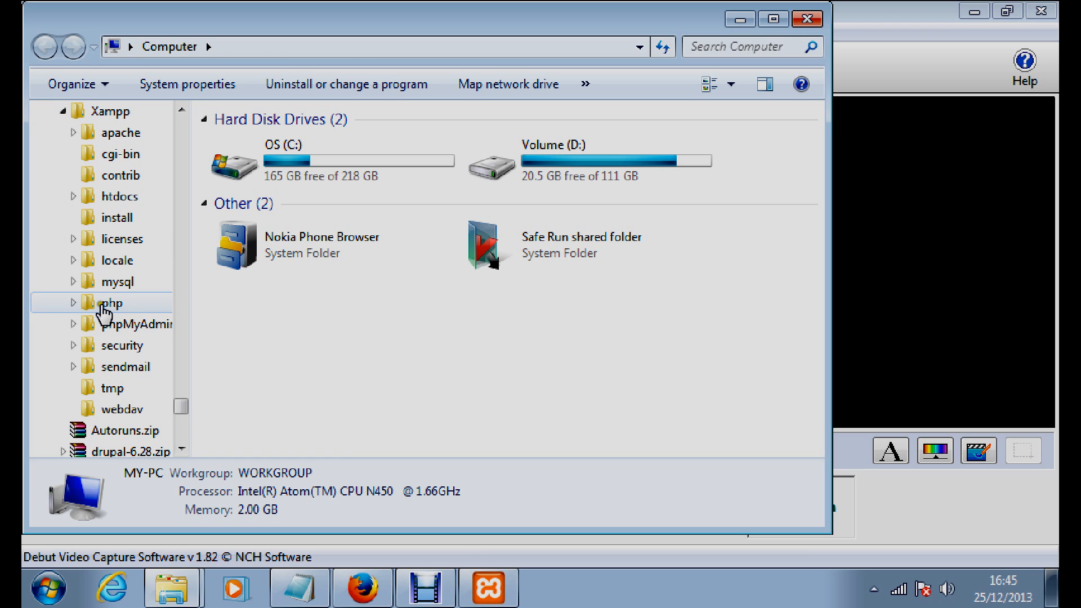
{"action": "left_click", "coordinate": [73, 303]}
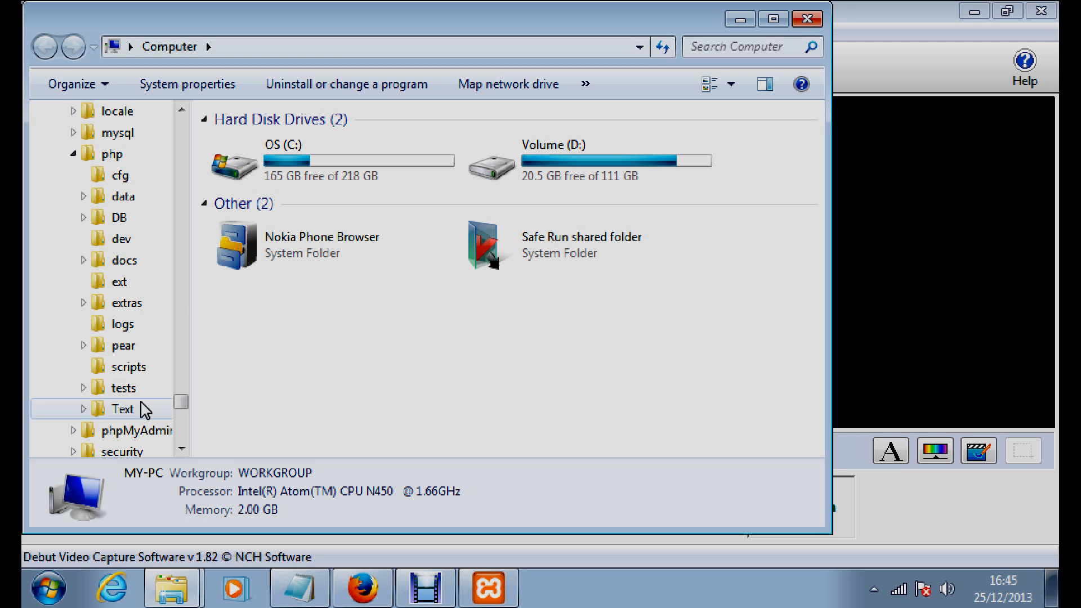
{"action": "left_click", "coordinate": [110, 155]}
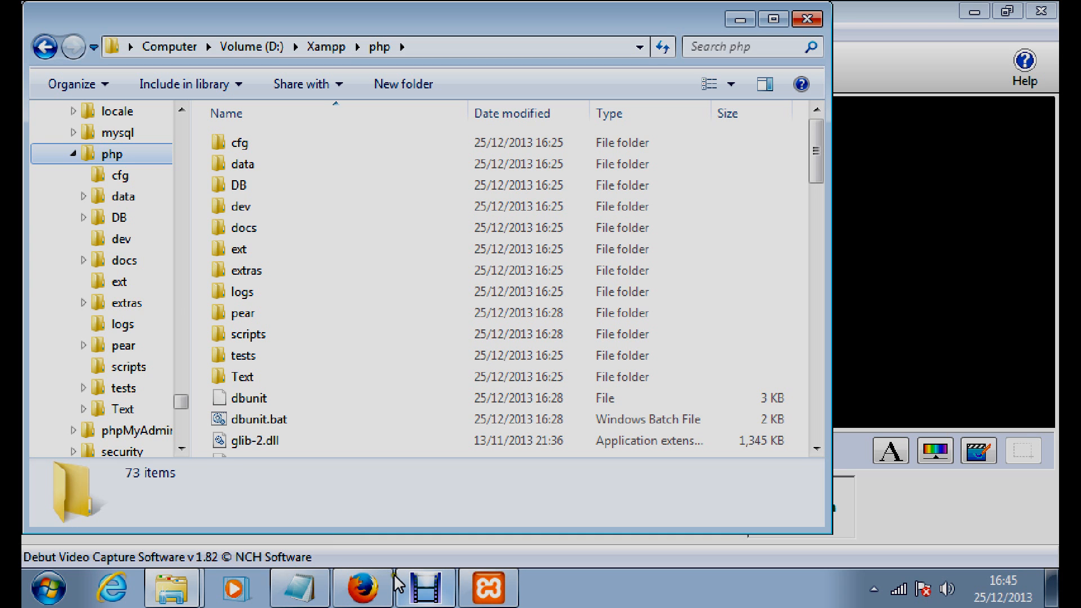
Switch to the XAMPP Control Panel, start the Apache module, and try to start the MySQL module.
{"action": "left_click", "coordinate": [425, 591]}
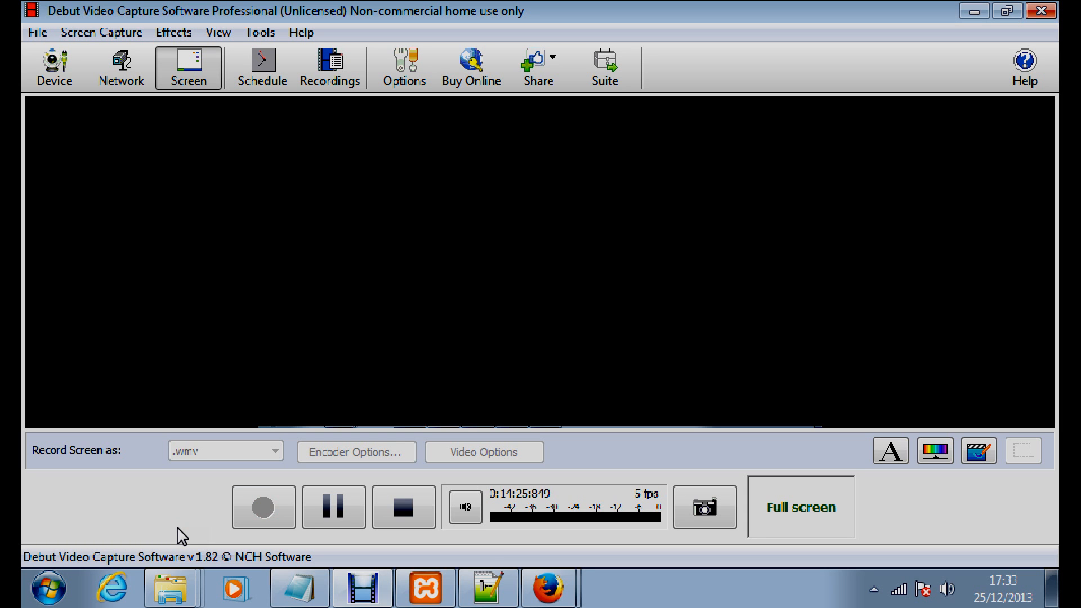
{"action": "key", "text": "alt+Tab"}
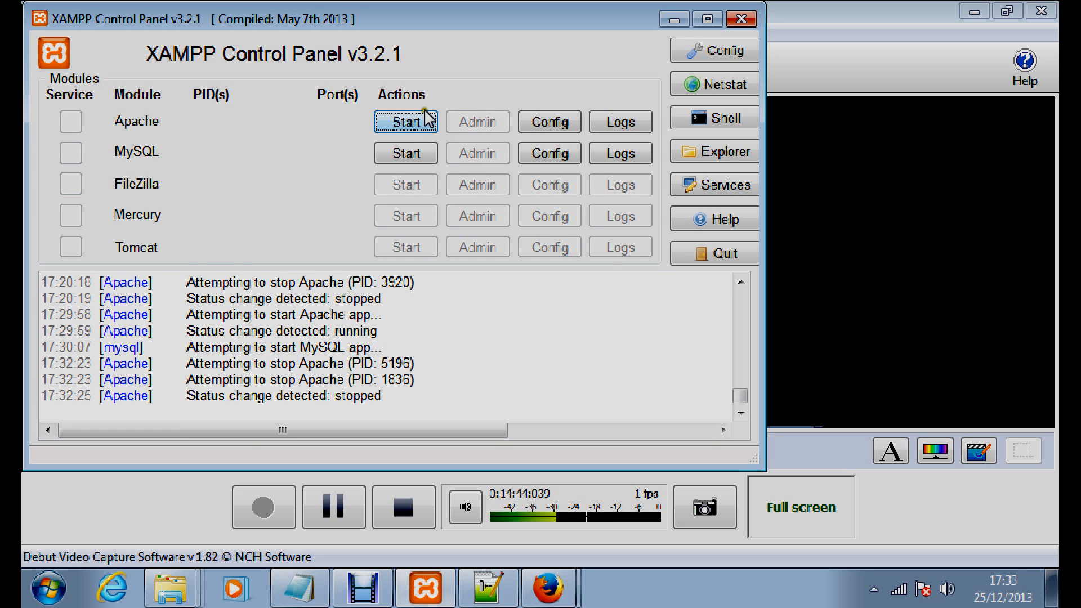
{"action": "left_click", "coordinate": [410, 124]}
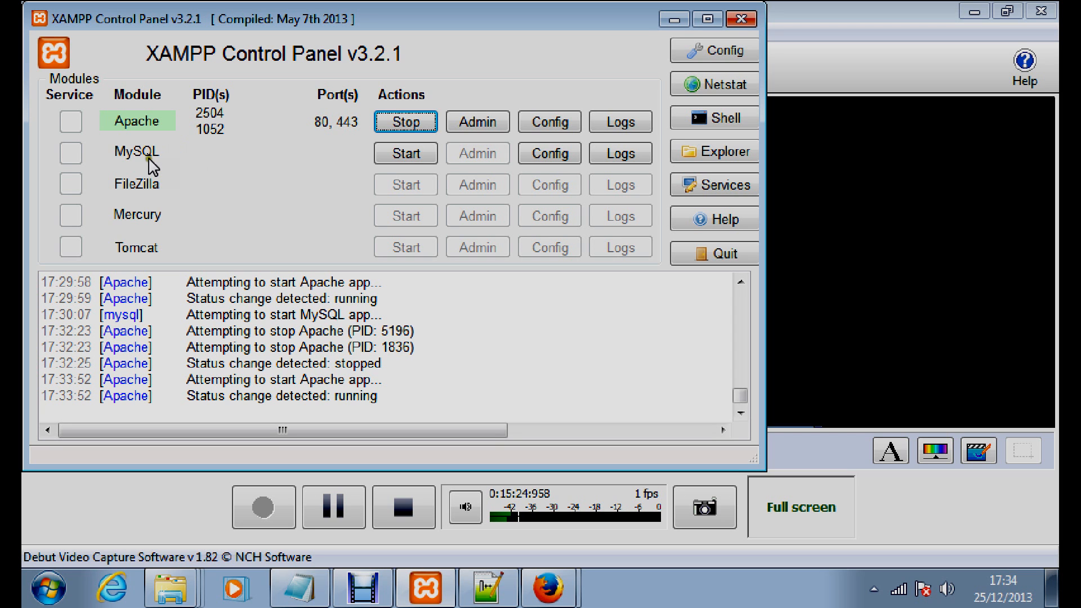
{"action": "left_click", "coordinate": [402, 159]}
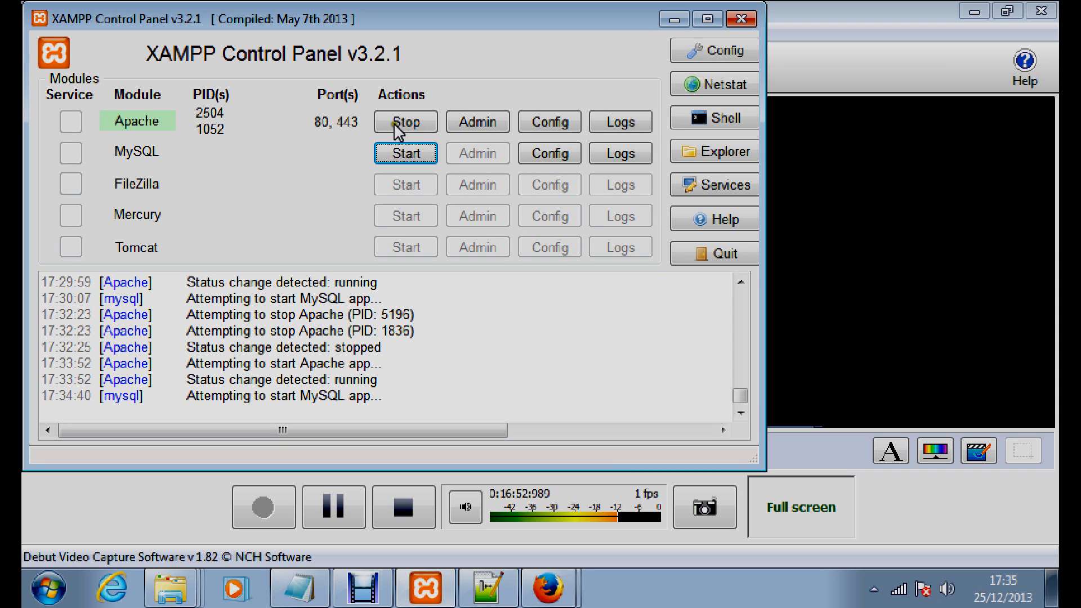
Open Apache's admin page in Internet Explorer, decline making it the default browser, and choose English as the XAMPP language.
{"action": "left_click", "coordinate": [480, 123]}
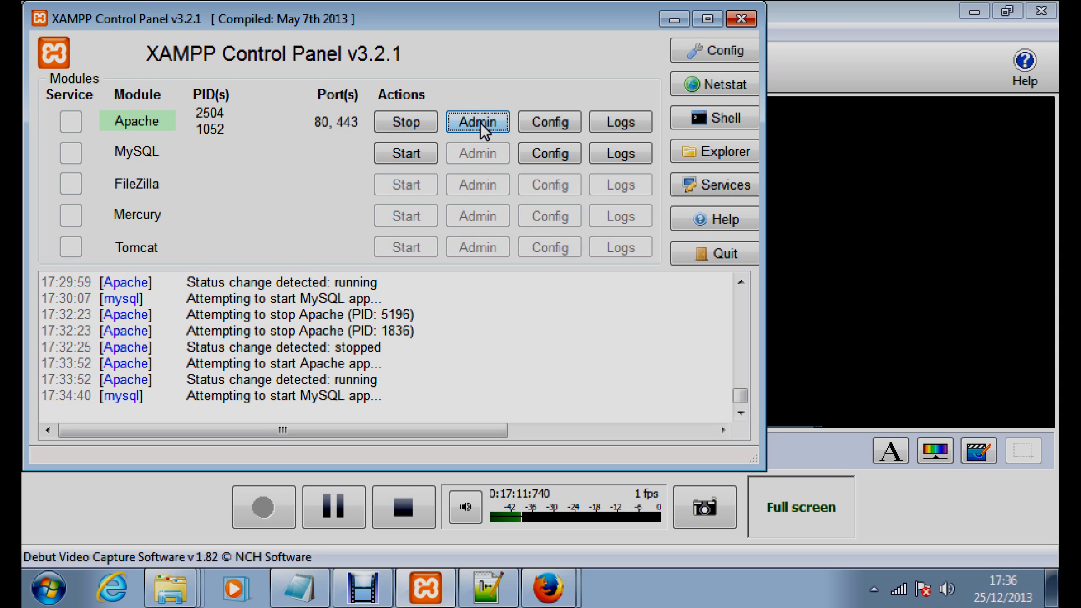
{"action": "left_click", "coordinate": [478, 122]}
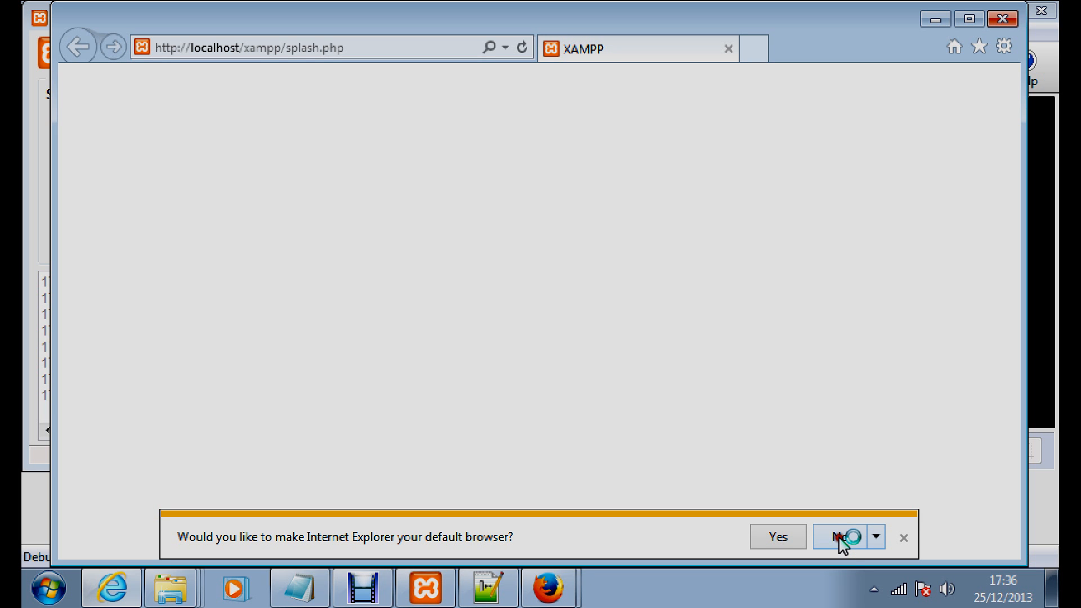
{"action": "left_click", "coordinate": [843, 539]}
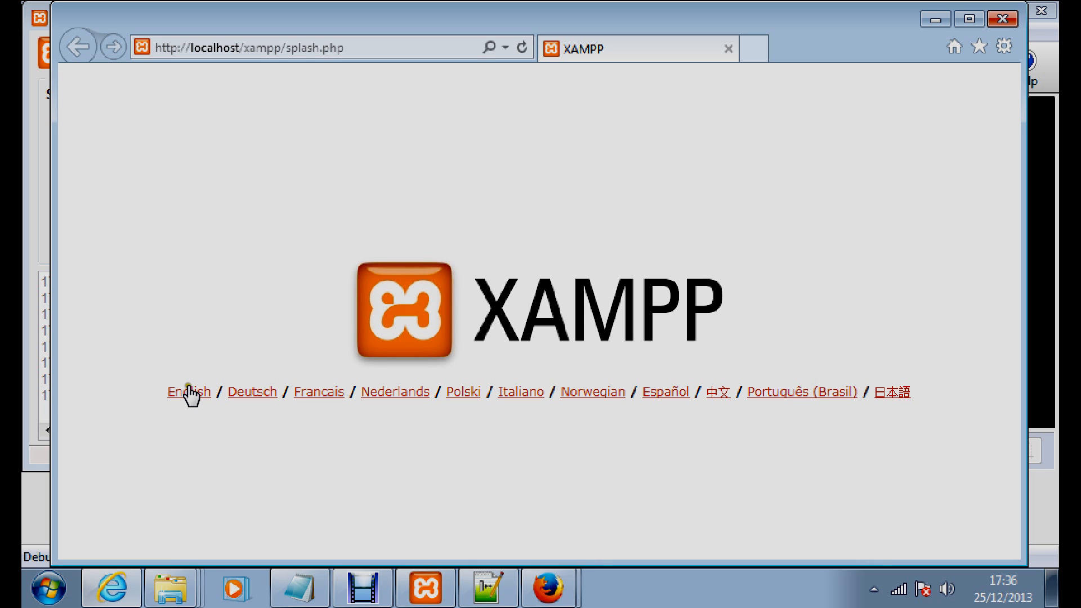
{"action": "left_click", "coordinate": [190, 391]}
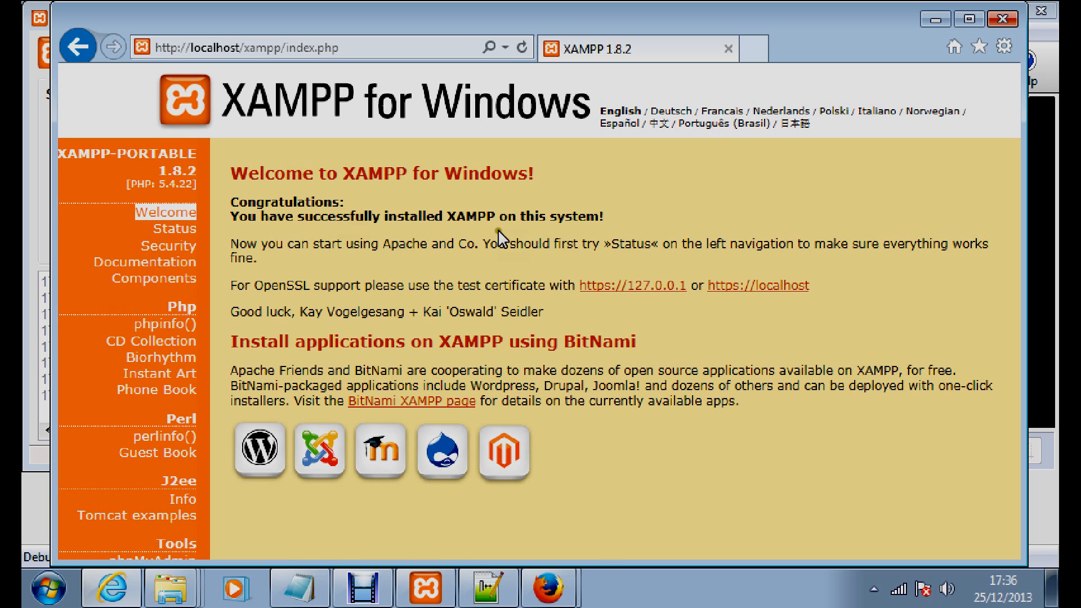
View the XAMPP Status page to check which server components are running.
{"action": "left_click", "coordinate": [128, 262]}
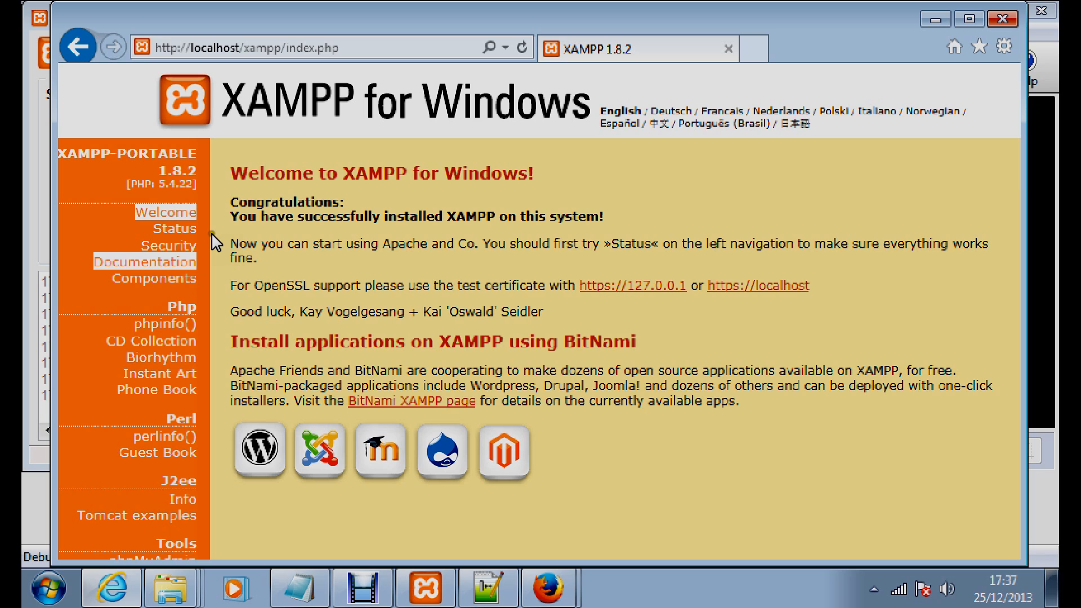
{"action": "left_click", "coordinate": [173, 231]}
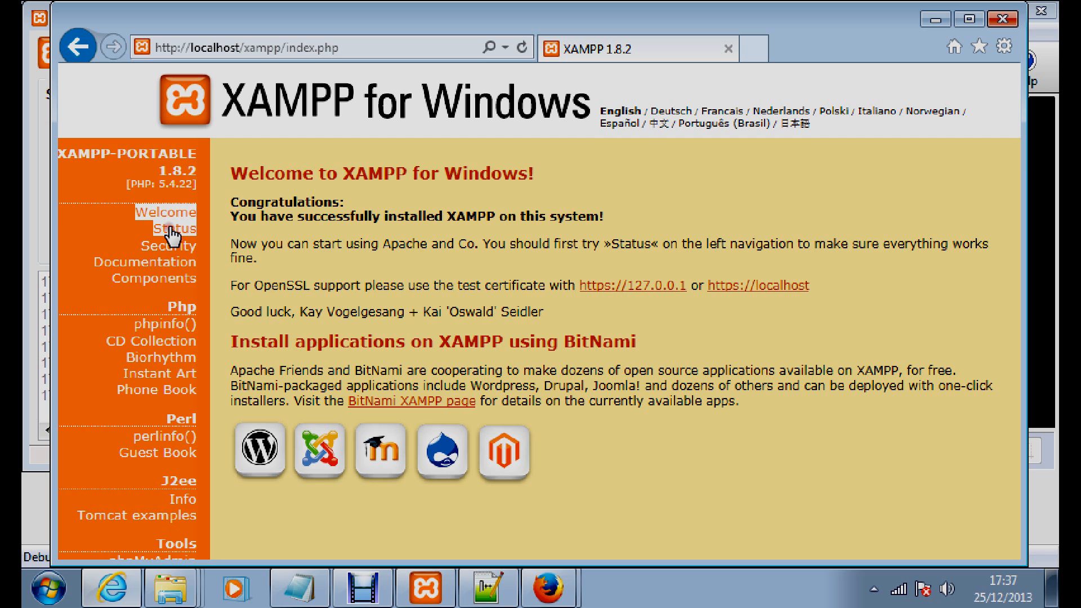
{"action": "left_click", "coordinate": [173, 231]}
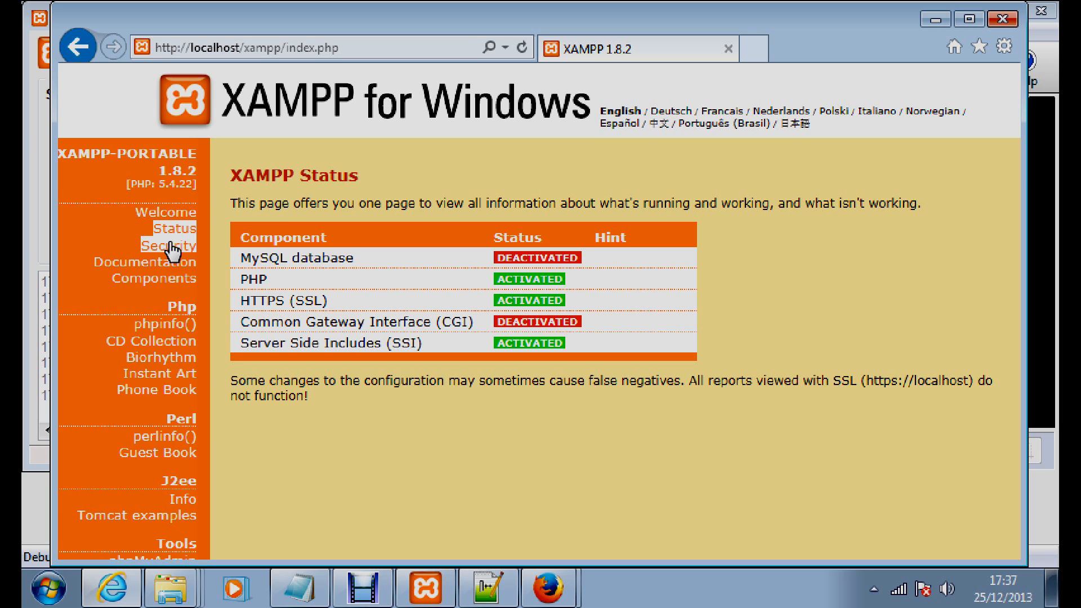
Open the XAMPP Security page, follow its xamppsecurity.php link, and examine the MySQL section and directory protection form.
{"action": "left_click", "coordinate": [200, 306]}
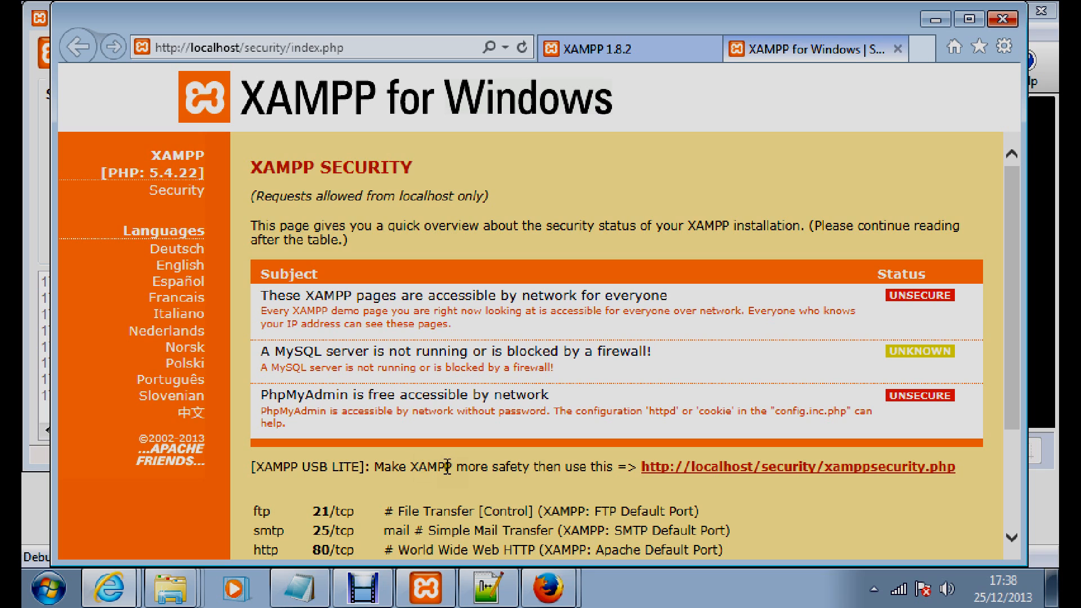
{"action": "left_click", "coordinate": [766, 462]}
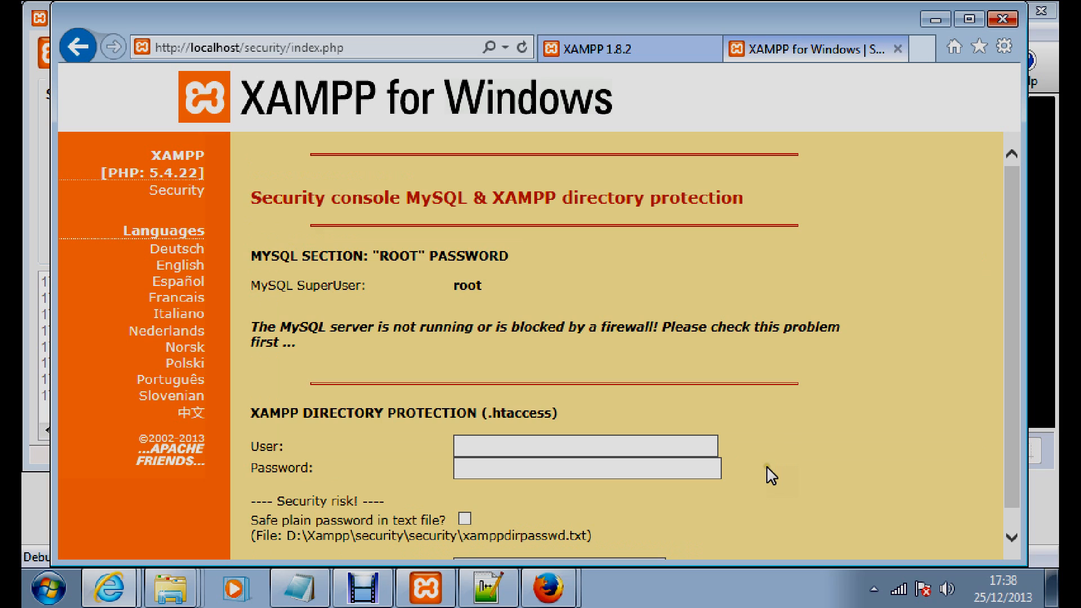
{"action": "left_click", "coordinate": [1011, 540]}
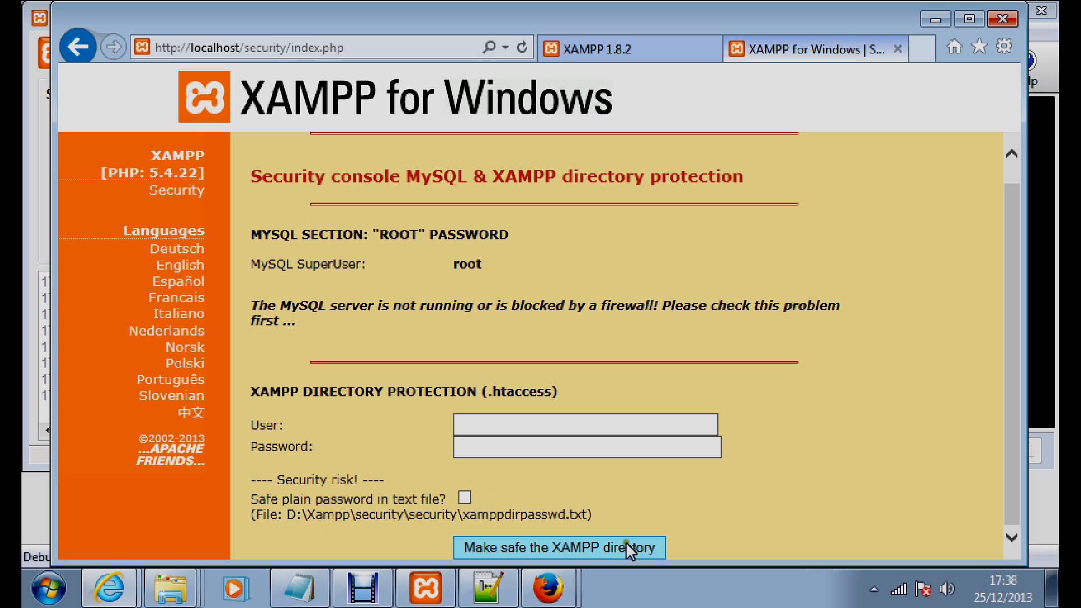
{"action": "left_click", "coordinate": [487, 422]}
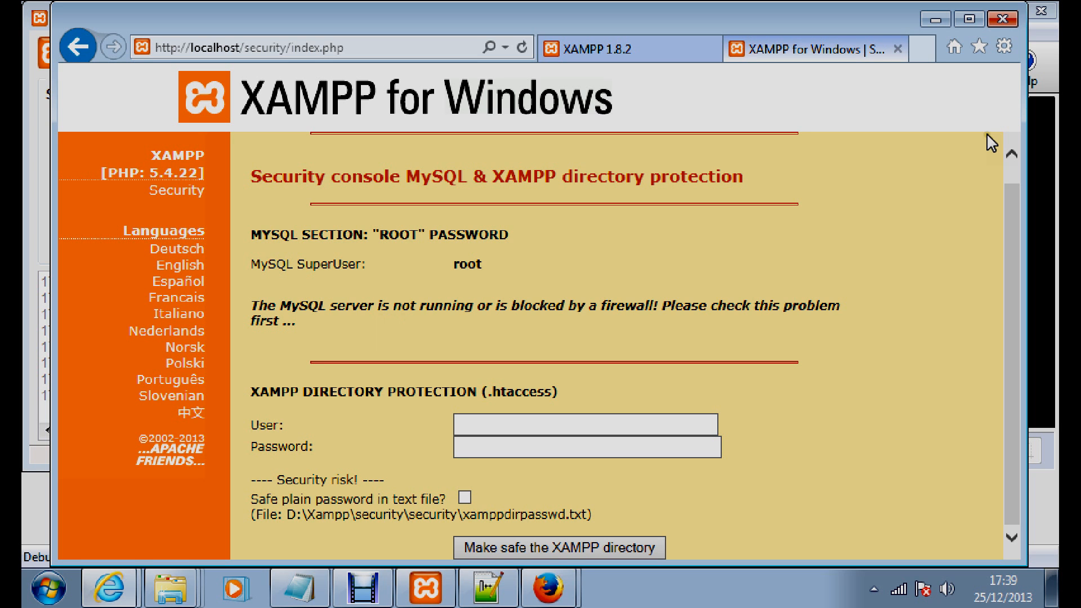
{"action": "left_click", "coordinate": [780, 288]}
{"action": "left_click", "coordinate": [483, 426]}
Move the browser window aside to check the MySQL module in the XAMPP Control Panel, and move it back over.
{"action": "left_click_drag", "start_coordinate": [648, 19], "coordinate": [677, 342]}
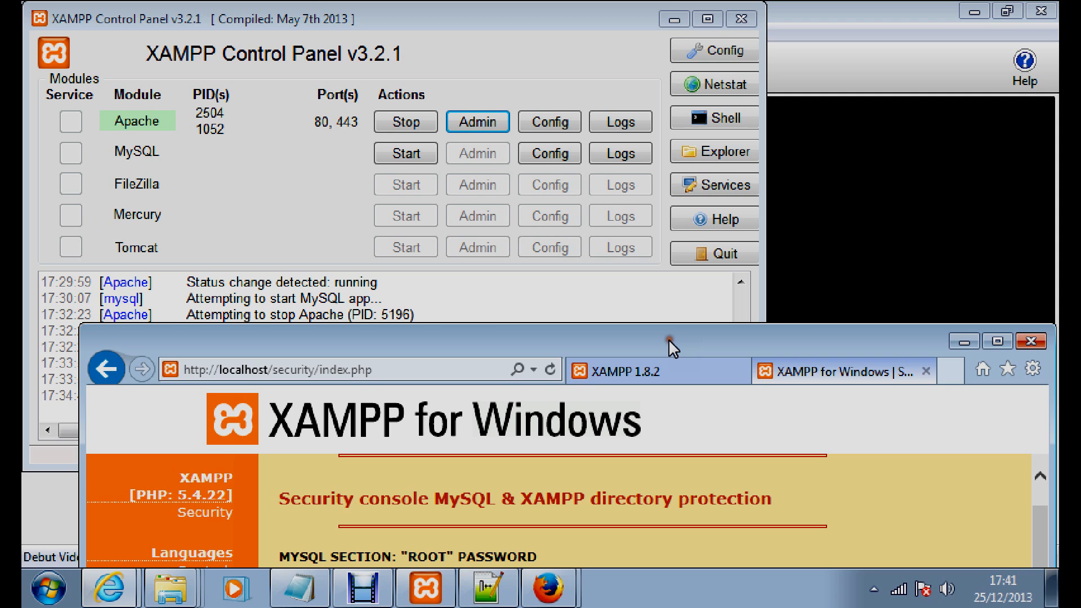
{"action": "left_click_drag", "start_coordinate": [668, 339], "coordinate": [604, 335]}
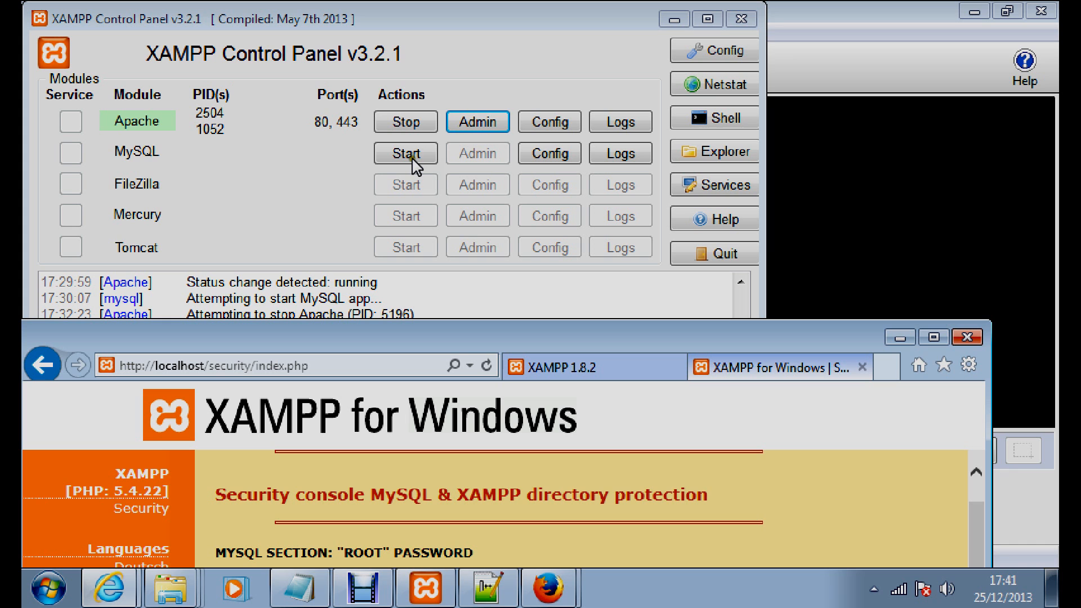
{"action": "left_click_drag", "start_coordinate": [415, 337], "coordinate": [525, 110]}
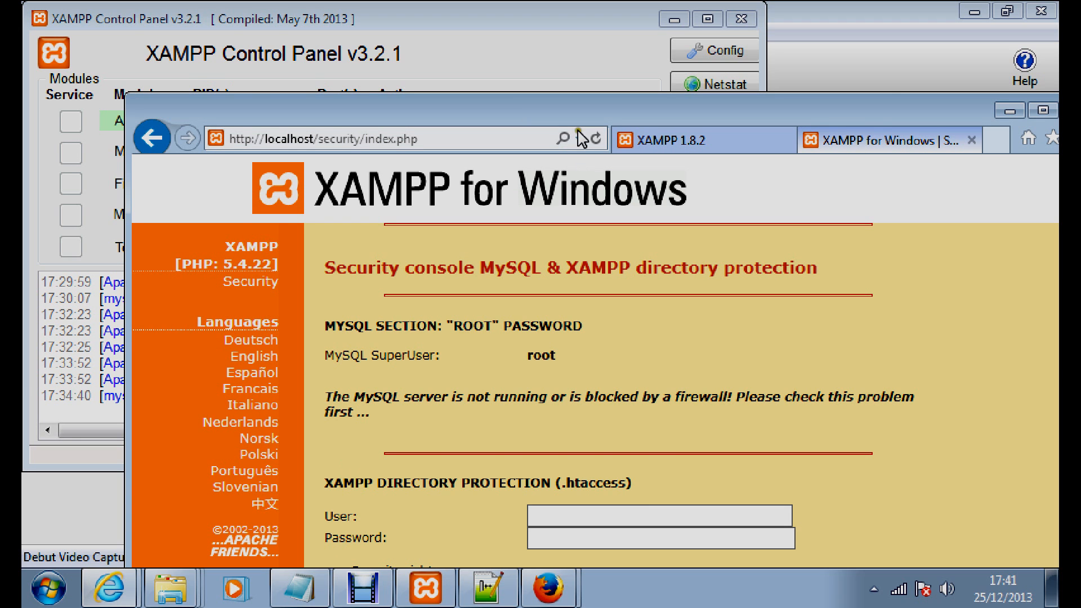
{"action": "left_click_drag", "start_coordinate": [571, 109], "coordinate": [578, 72]}
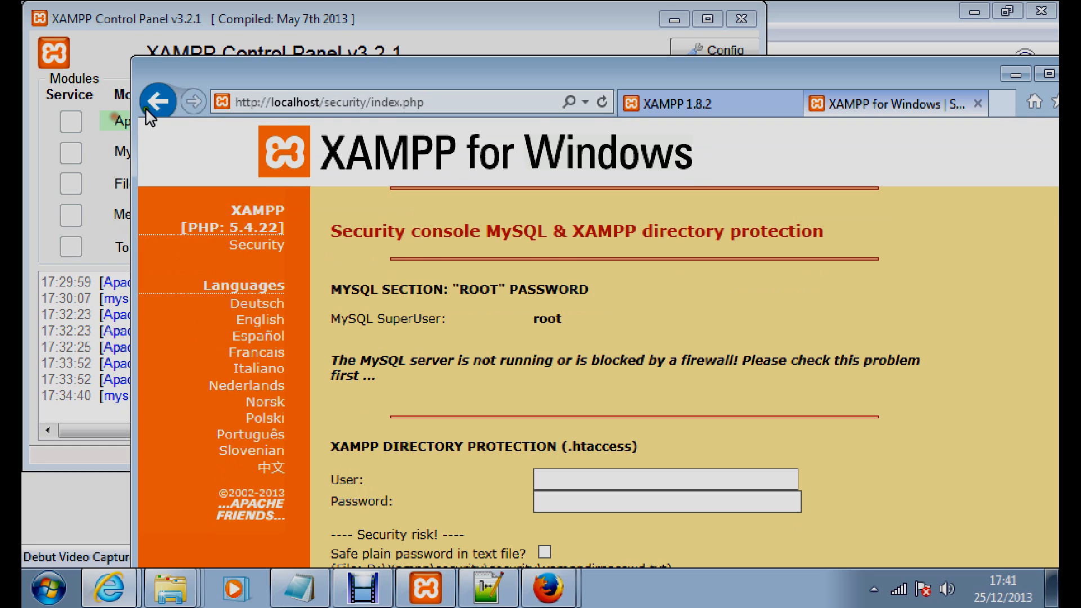
Return to the XAMPP Security overview and reposition the browser window to show its status table.
{"action": "left_click", "coordinate": [153, 109]}
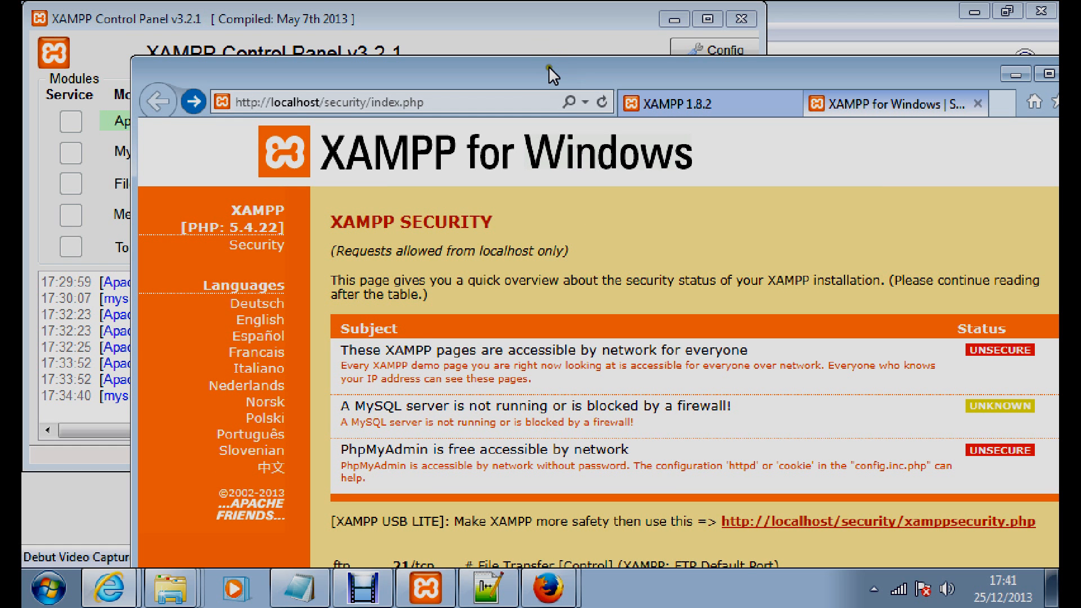
{"action": "left_click_drag", "start_coordinate": [548, 66], "coordinate": [463, 8]}
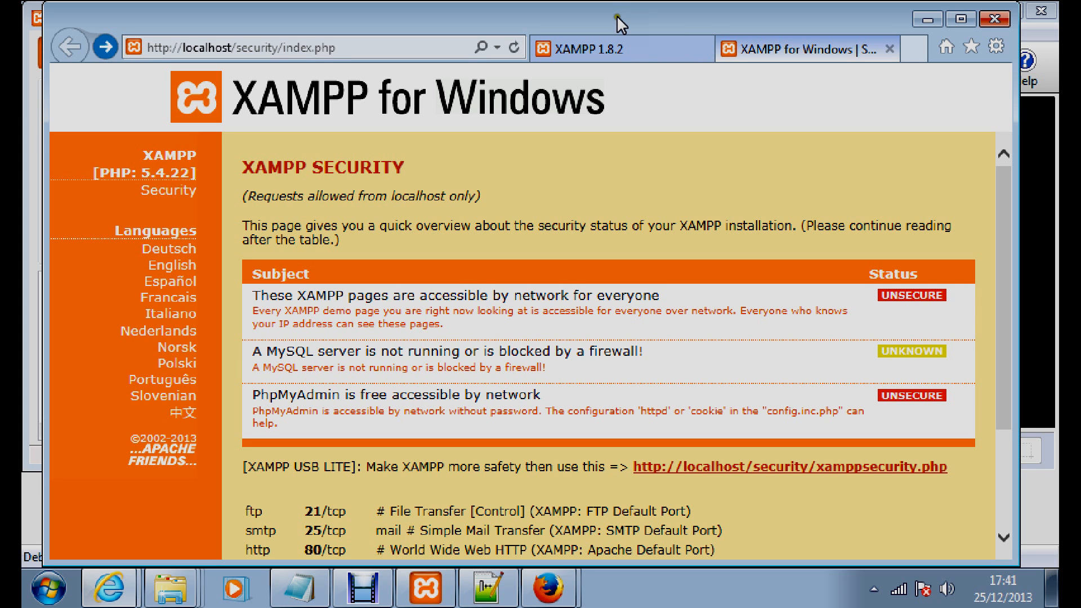
{"action": "left_click_drag", "start_coordinate": [617, 17], "coordinate": [600, 21]}
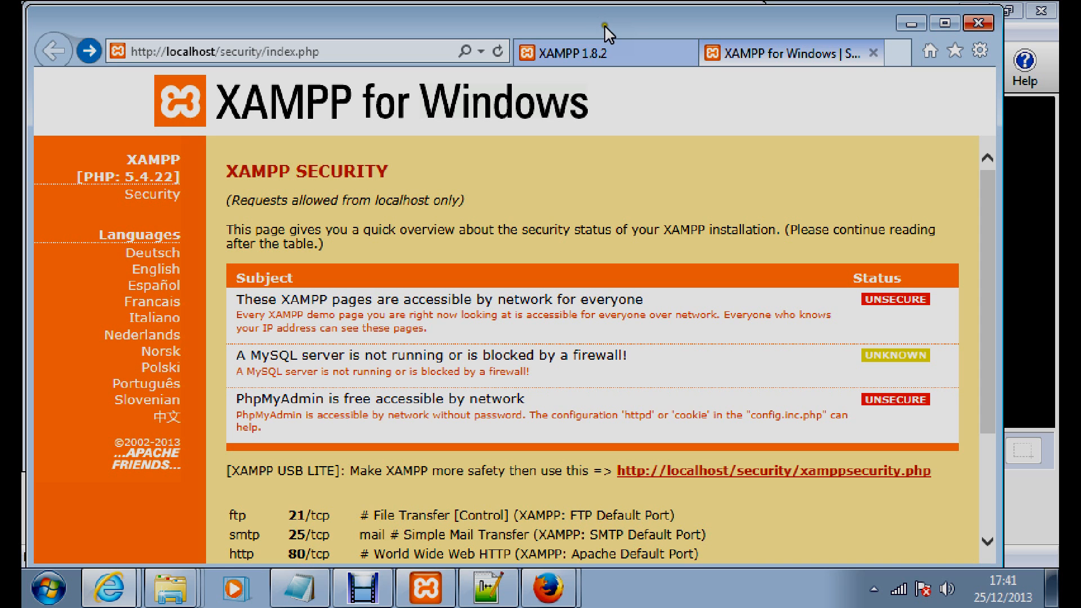
{"action": "left_click_drag", "start_coordinate": [610, 24], "coordinate": [639, 65]}
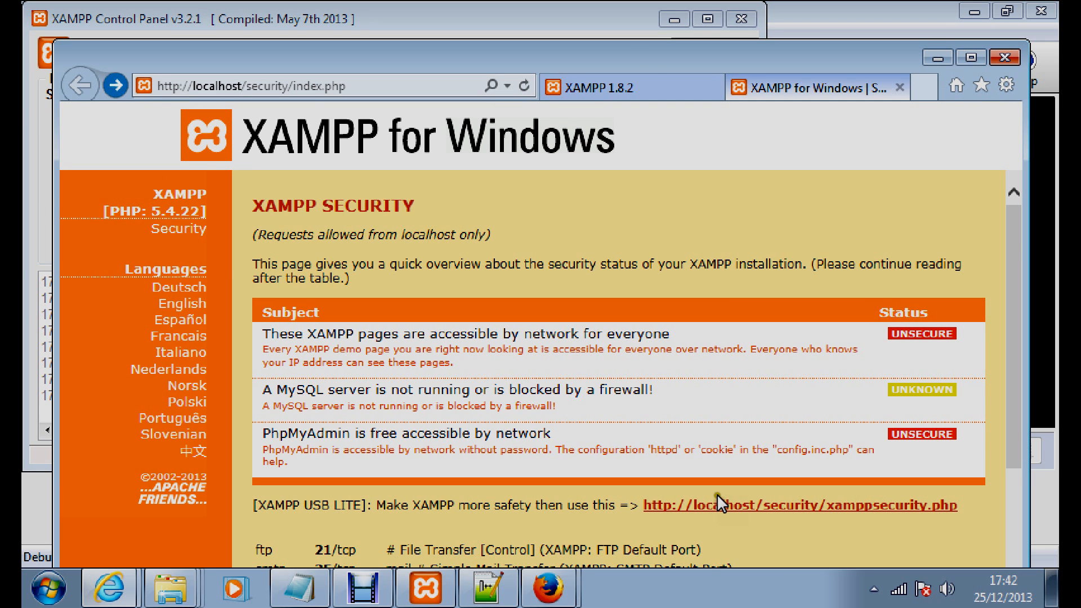
{"action": "left_click_drag", "start_coordinate": [629, 60], "coordinate": [573, 59]}
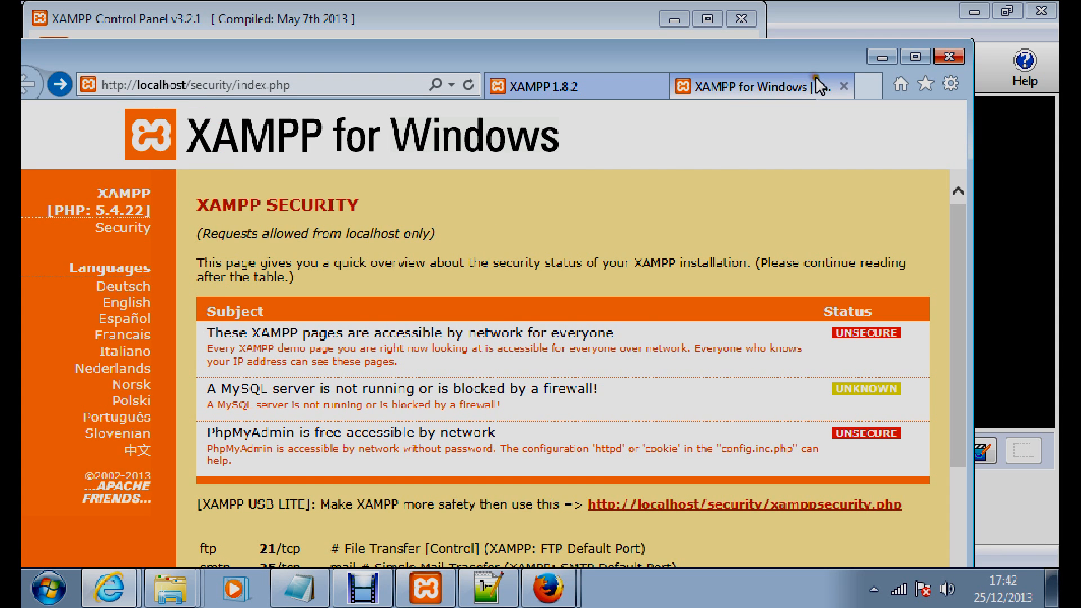
Close the XAMPP Security page's tab and return to the XAMPP Welcome page.
{"action": "left_click", "coordinate": [843, 86]}
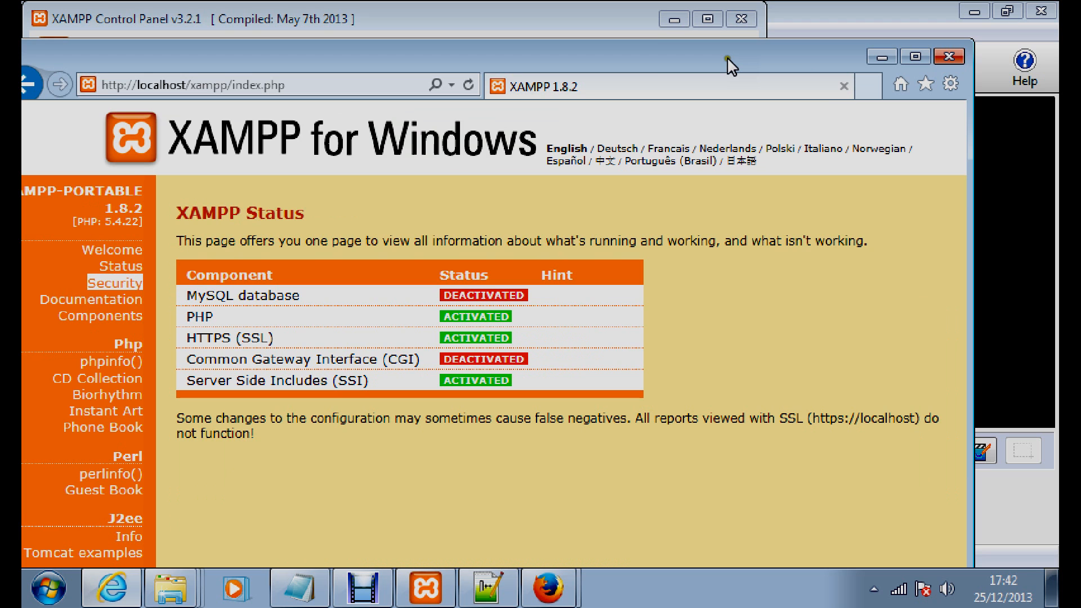
{"action": "left_click_drag", "start_coordinate": [727, 56], "coordinate": [748, 40]}
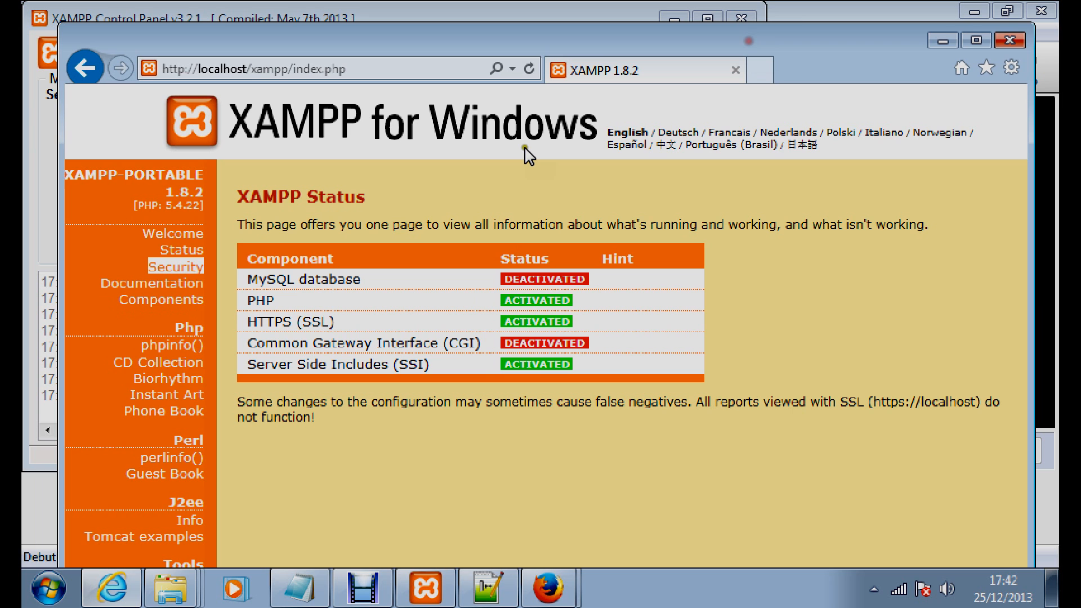
{"action": "left_click", "coordinate": [165, 243]}
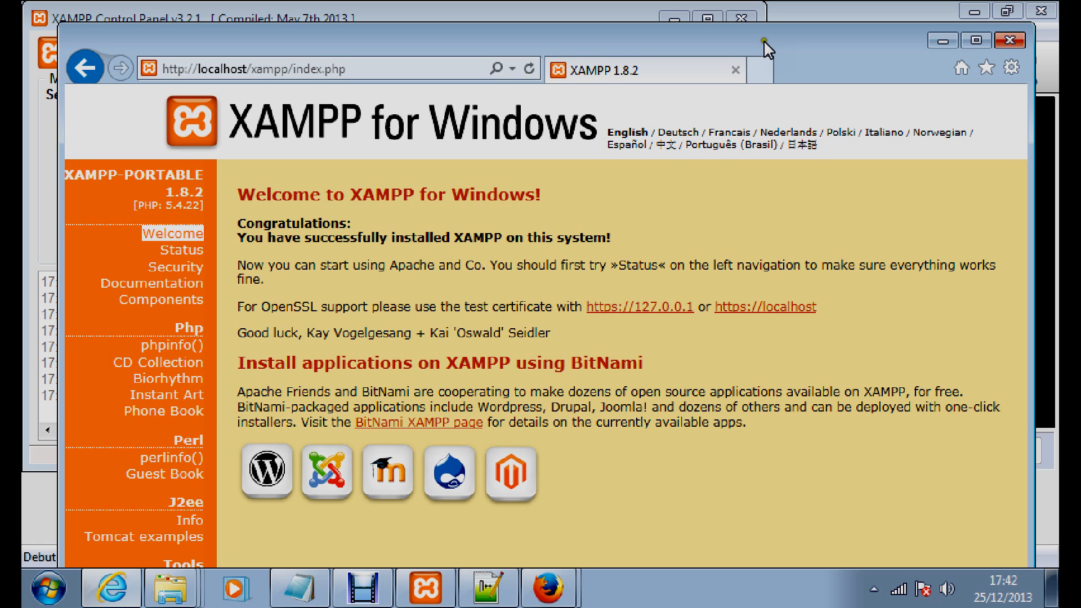
Reposition the browser window and view the Components page of XAMPP for Windows.
{"action": "left_click_drag", "start_coordinate": [763, 40], "coordinate": [777, 18]}
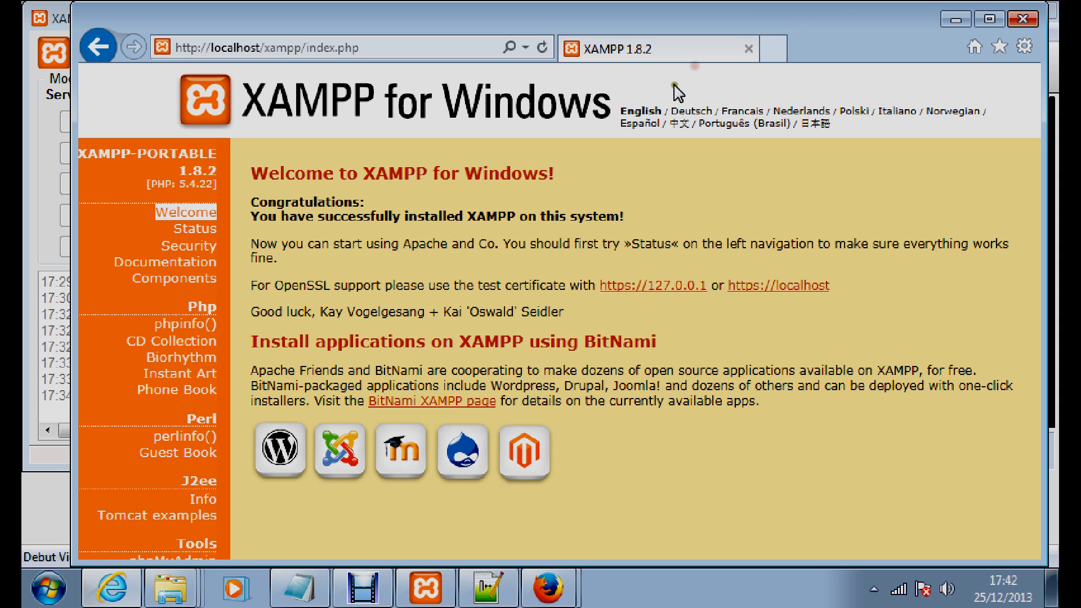
{"action": "left_click", "coordinate": [174, 278]}
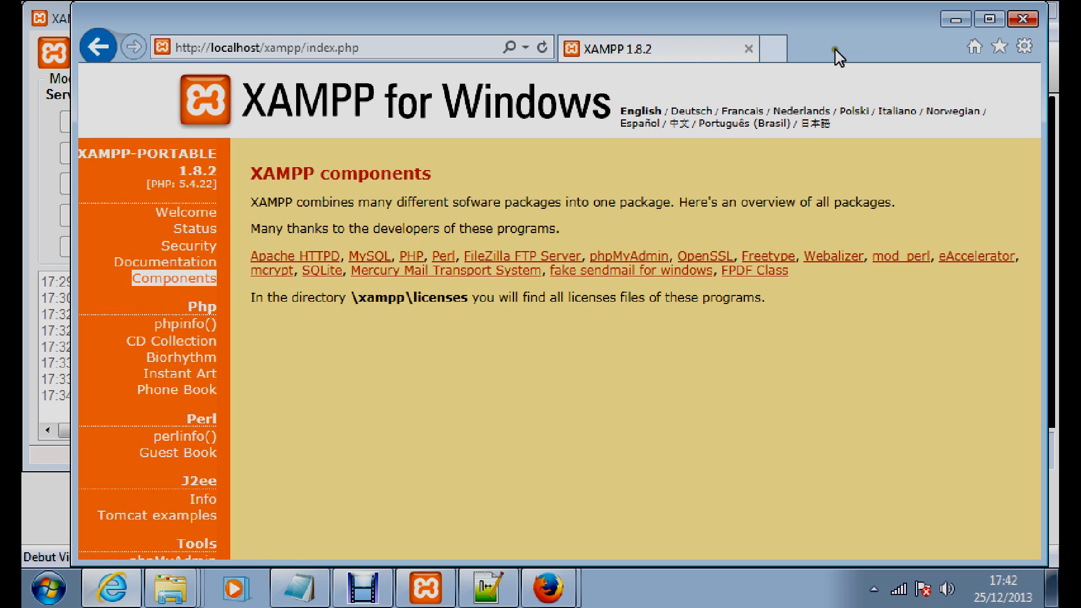
{"action": "left_click_drag", "start_coordinate": [829, 37], "coordinate": [826, 27]}
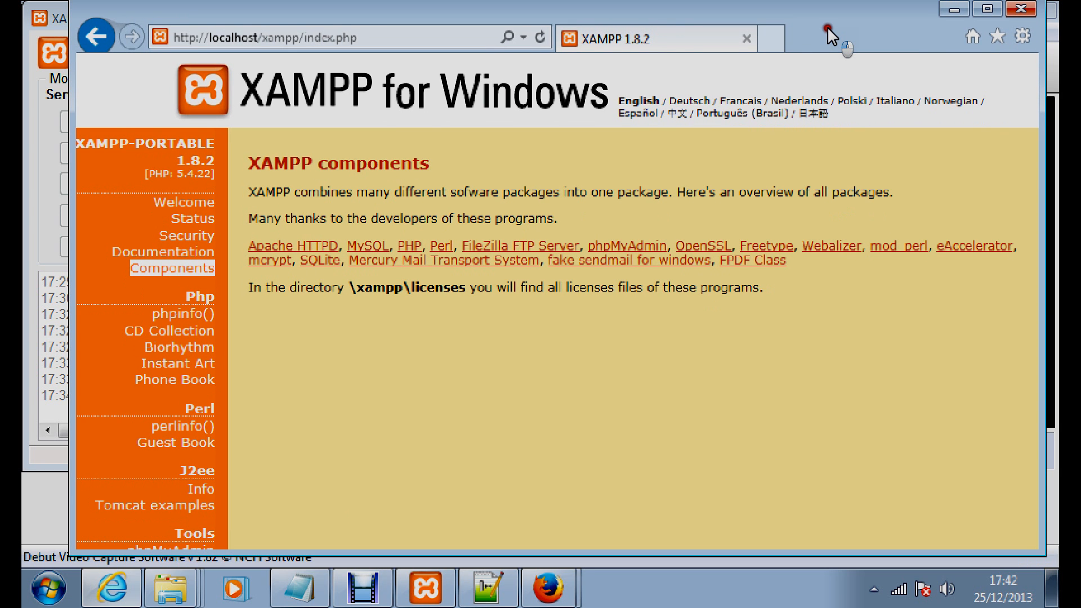
{"action": "left_click_drag", "start_coordinate": [826, 25], "coordinate": [825, 36]}
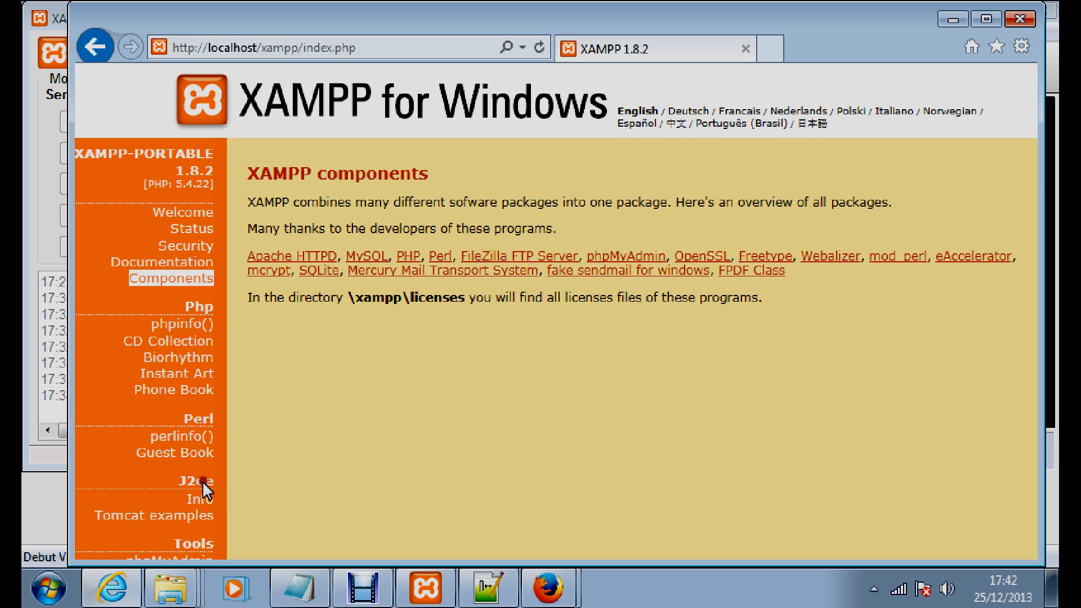
Check the phpMyAdmin page on localhost, go back to the XAMPP page, and close the browser window.
{"action": "left_click", "coordinate": [148, 556]}
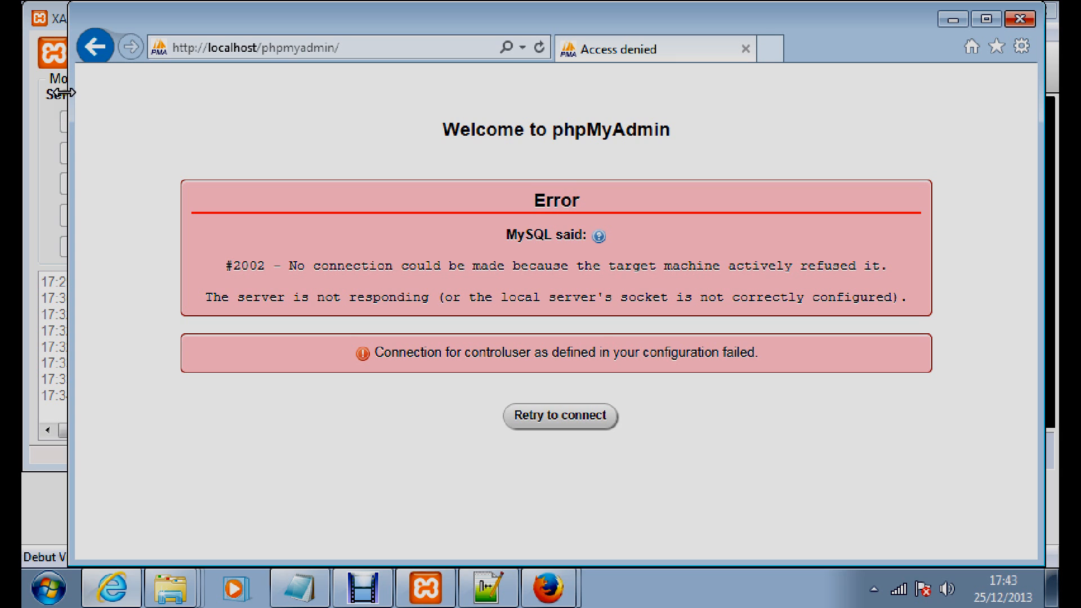
{"action": "left_click", "coordinate": [90, 46]}
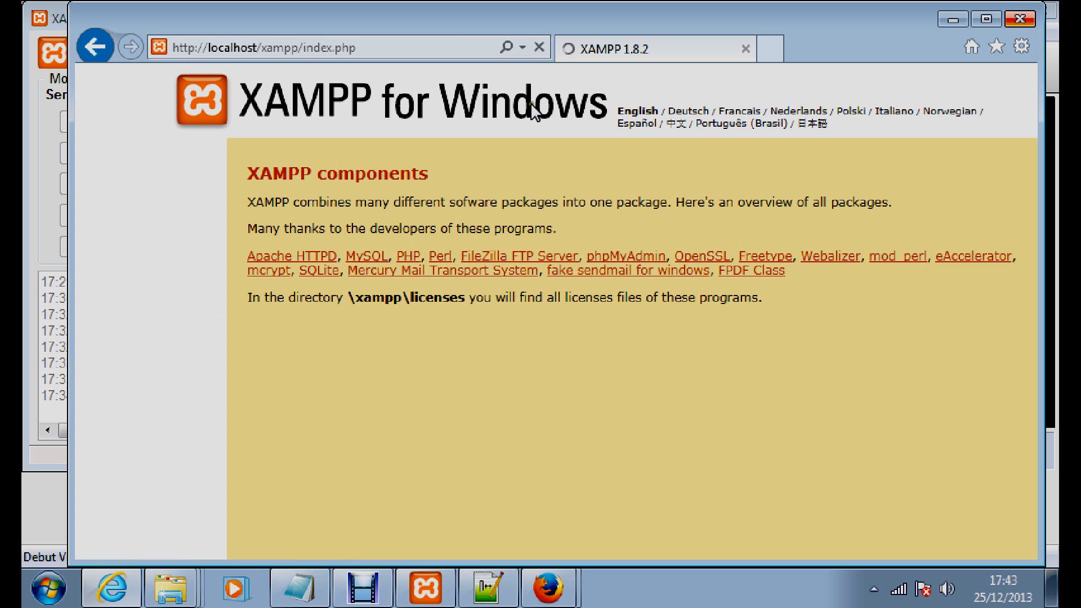
{"action": "left_click", "coordinate": [1020, 22]}
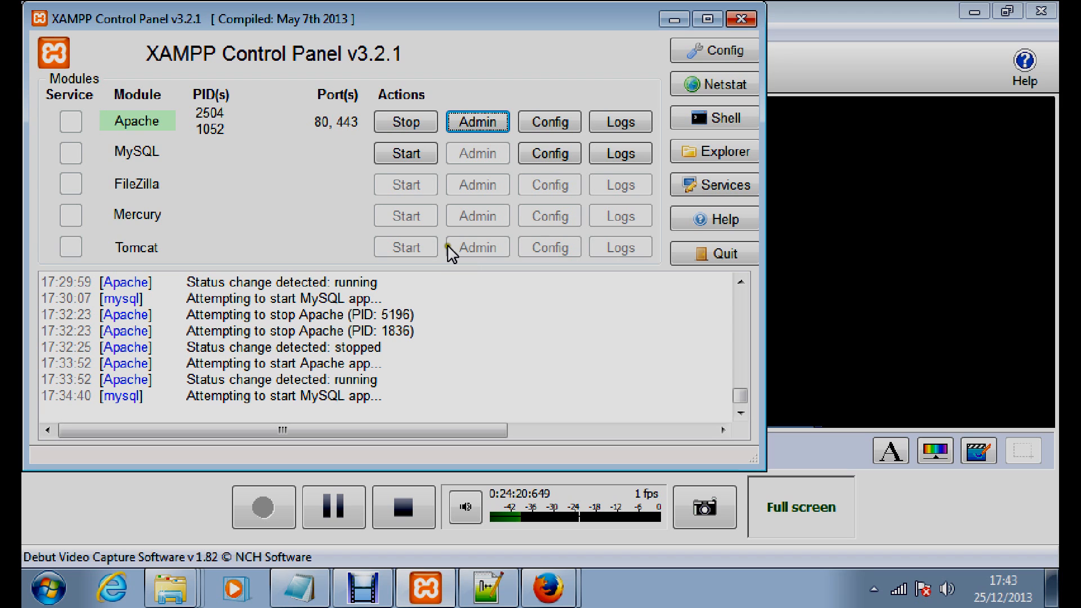